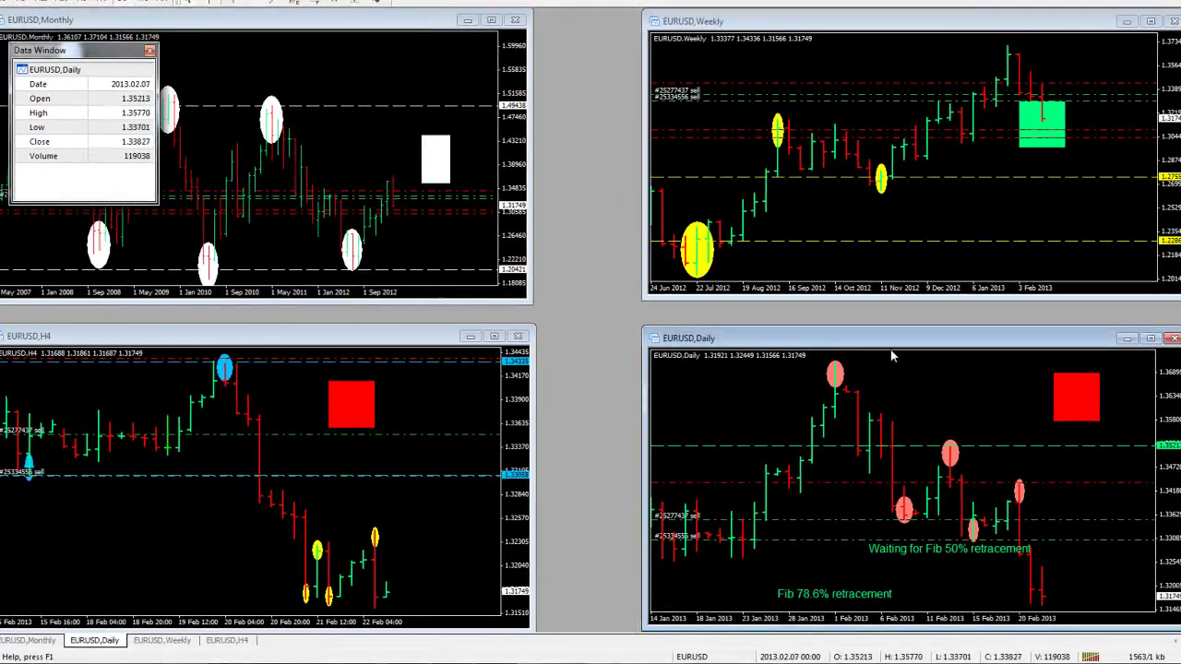
Step: Maximize the EURUSD Daily chart and inspect the 8 February 2013 swing low with the crosshair
double_click(896, 338)
drag(736, 301, 691, 290)
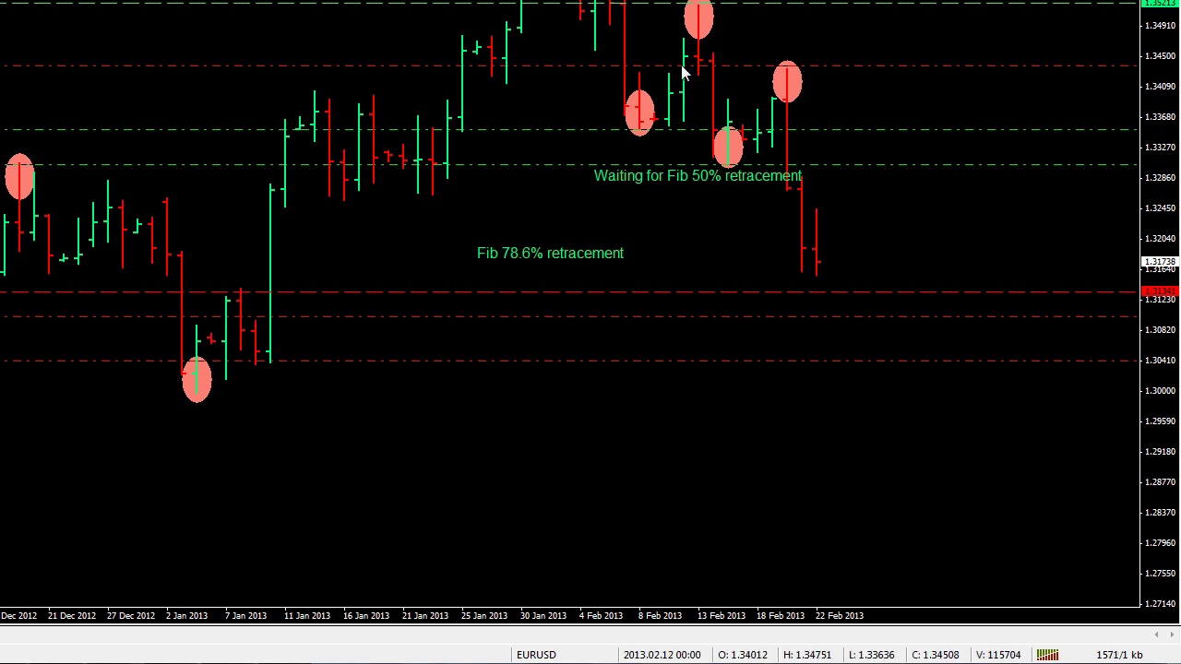
middle_click(639, 146)
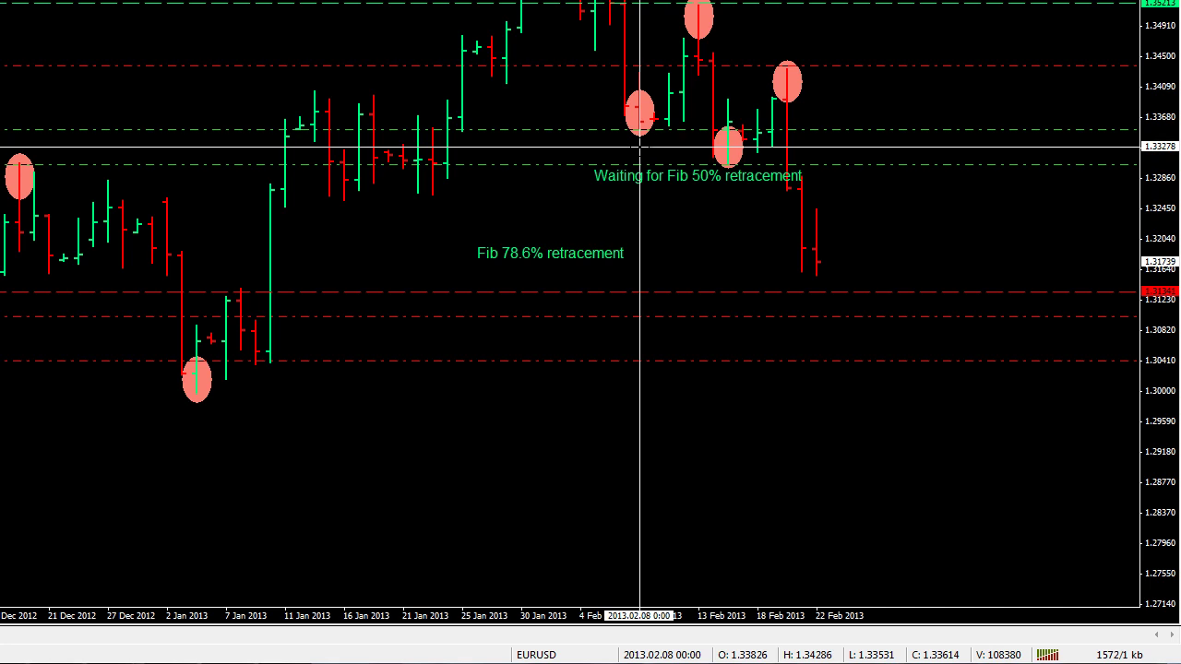
middle_click(639, 147)
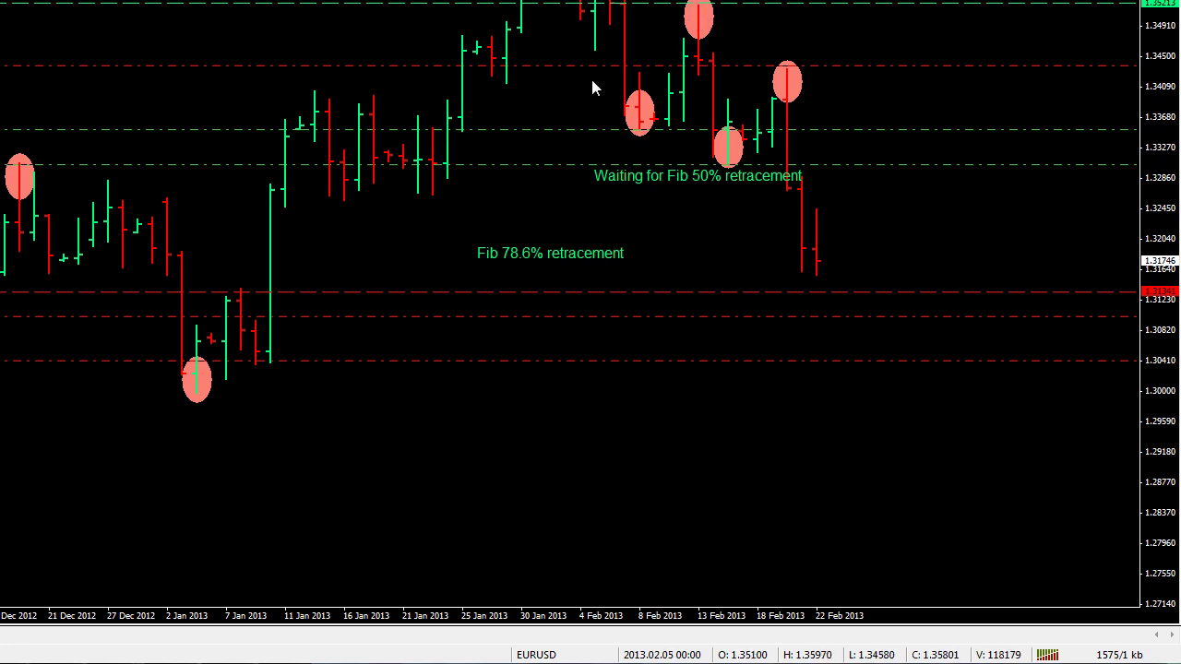
Step: Check the 7 February 2013 daily bar against the green dashed level with the crosshair
mouse_move(638, 125)
drag(206, 224, 368, 221)
scroll(378, 230, up, 5)
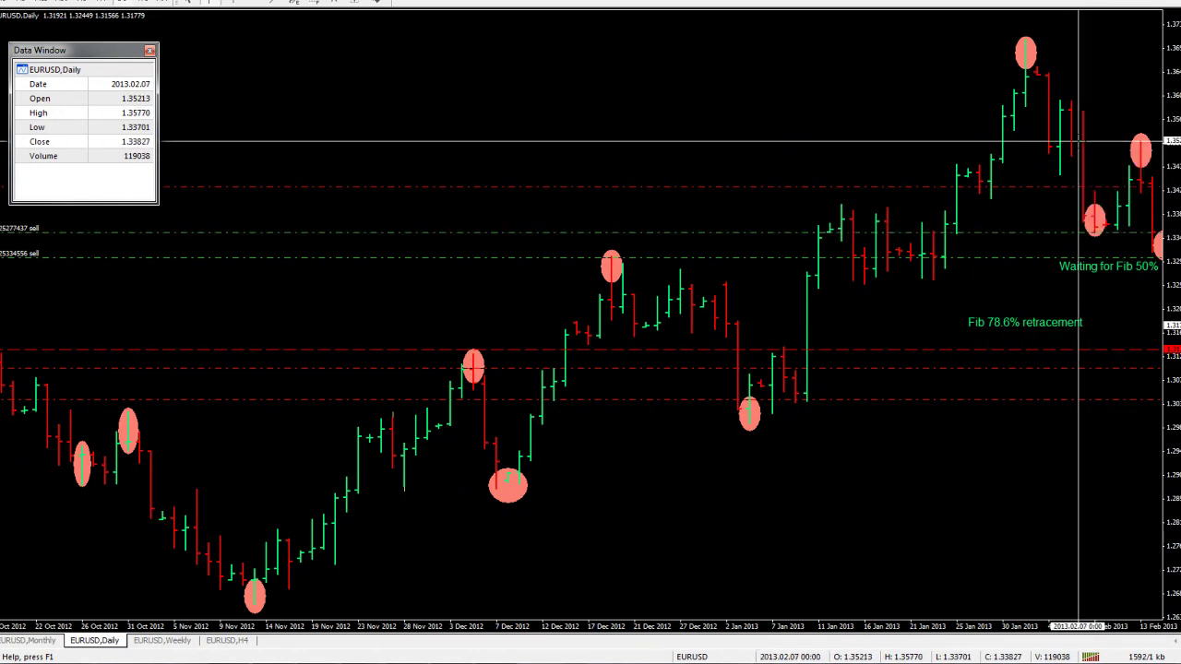
click(1152, 240)
scroll(1115, 218, down, 2)
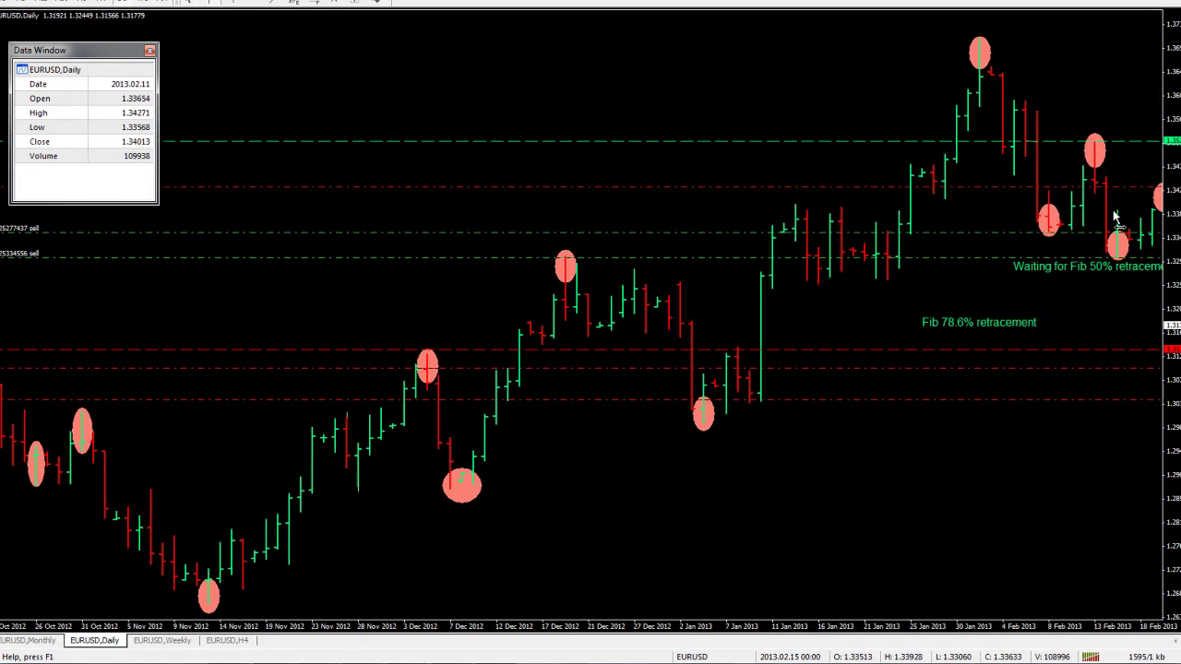
Step: Inspect the low of the 14 February 2013 daily bar with the crosshair
scroll(1115, 218, up, 1)
scroll(1117, 217, up, 3)
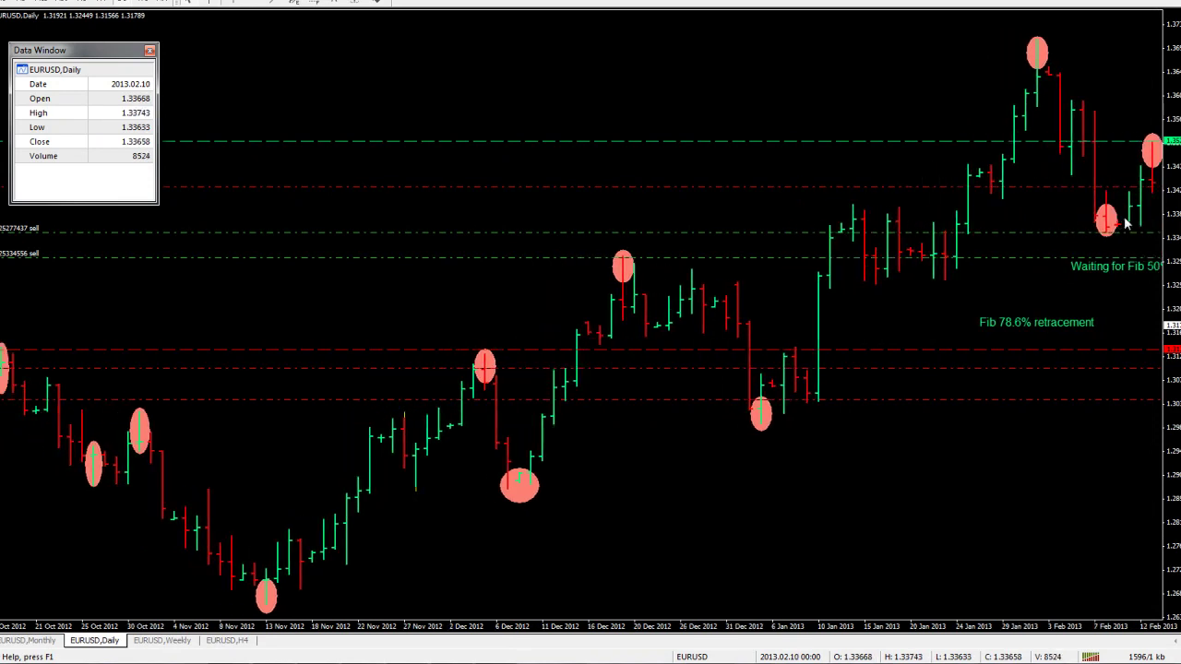
scroll(1135, 229, down, 5)
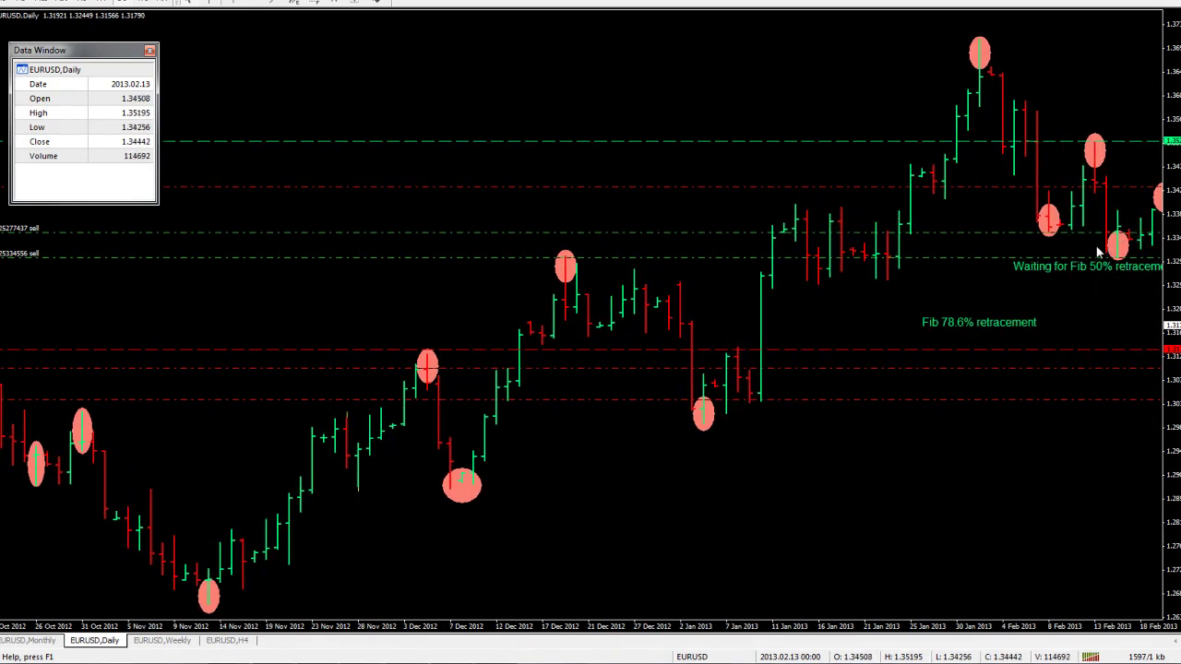
middle_click(1103, 249)
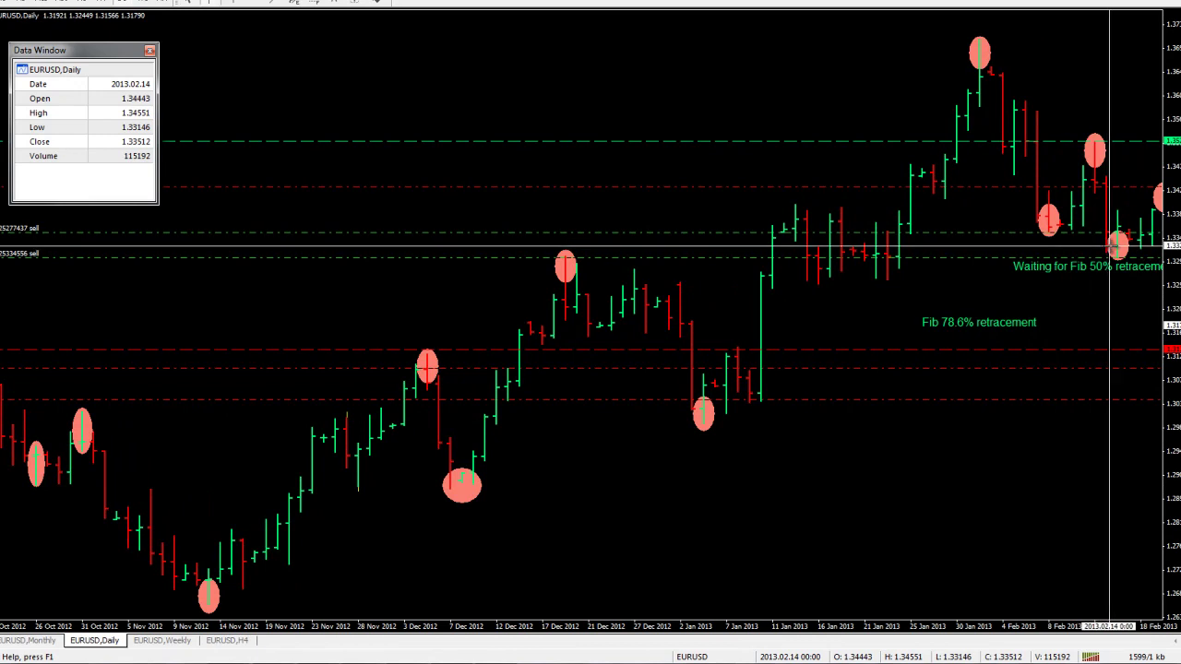
click(1080, 249)
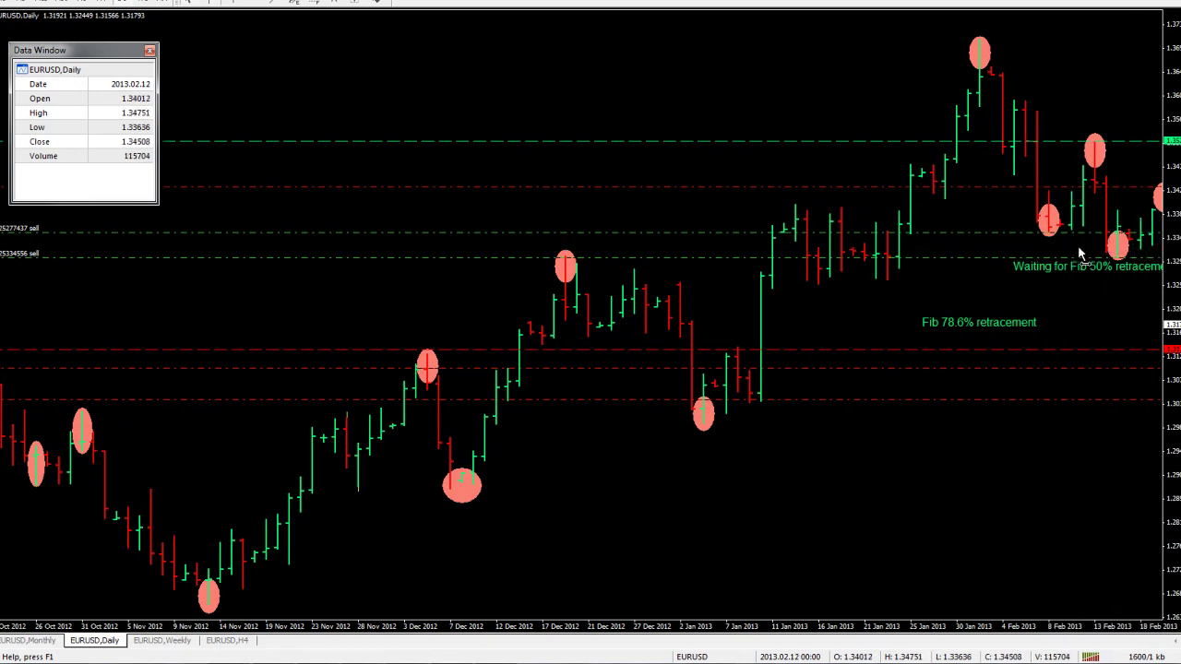
Step: Compare the upper sell entry line at 13 February 2013 with the area below the 8 February swing low using the crosshair
scroll(1077, 249, down, 2)
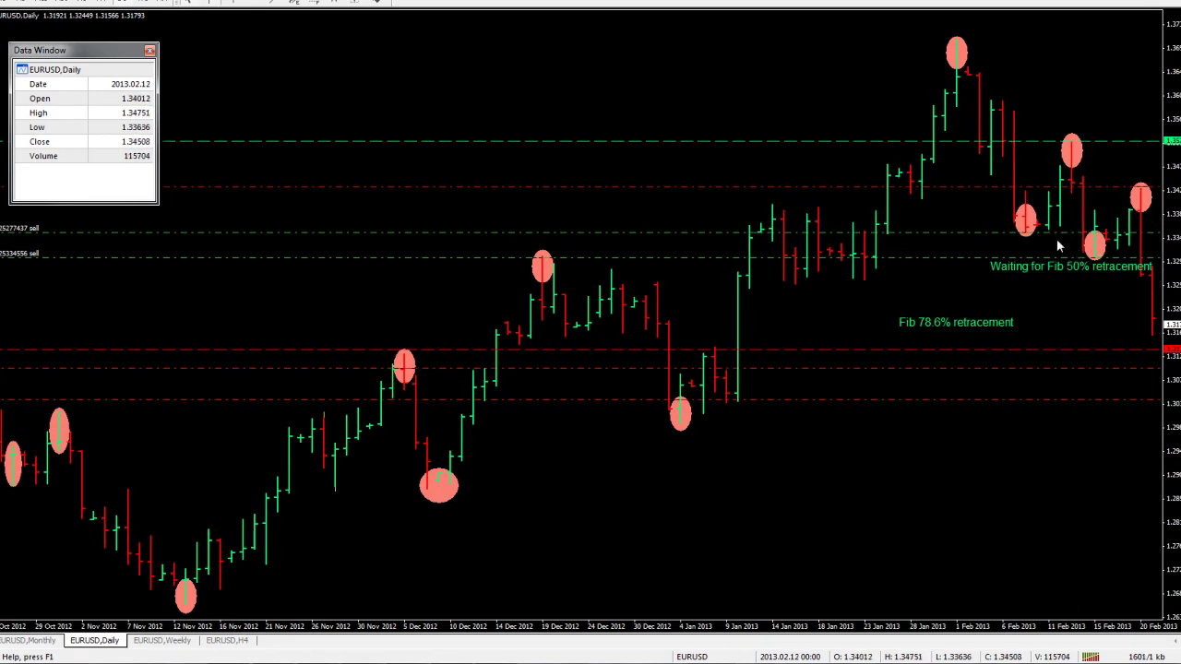
middle_click(1067, 235)
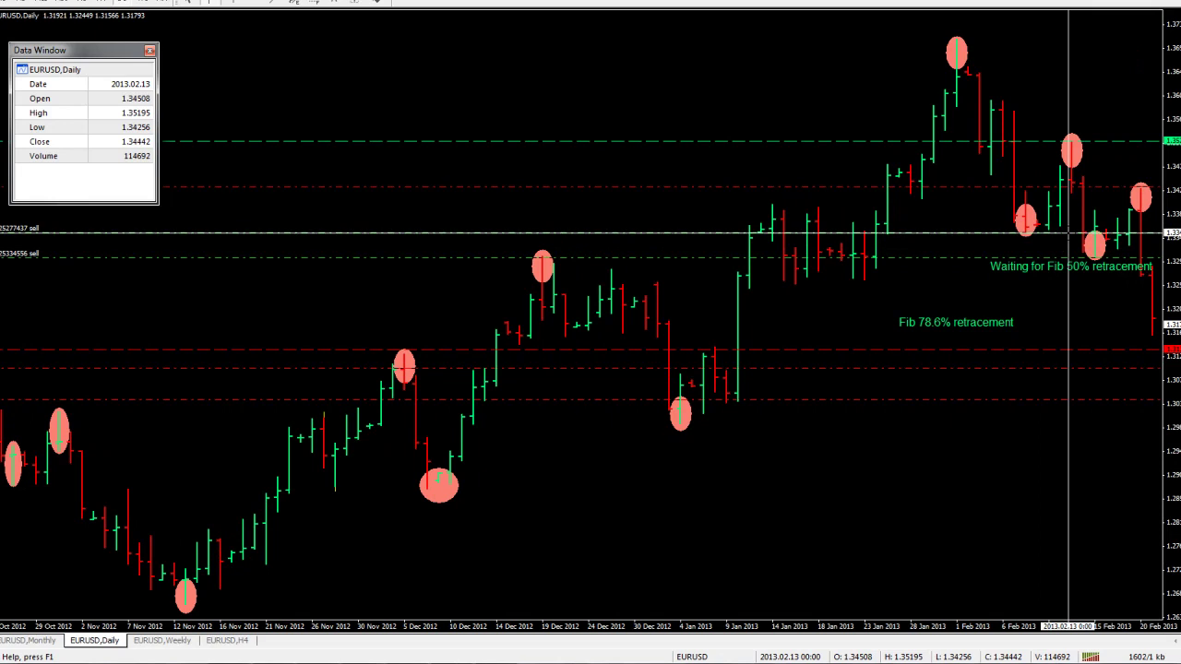
middle_click(1068, 234)
middle_click(1020, 242)
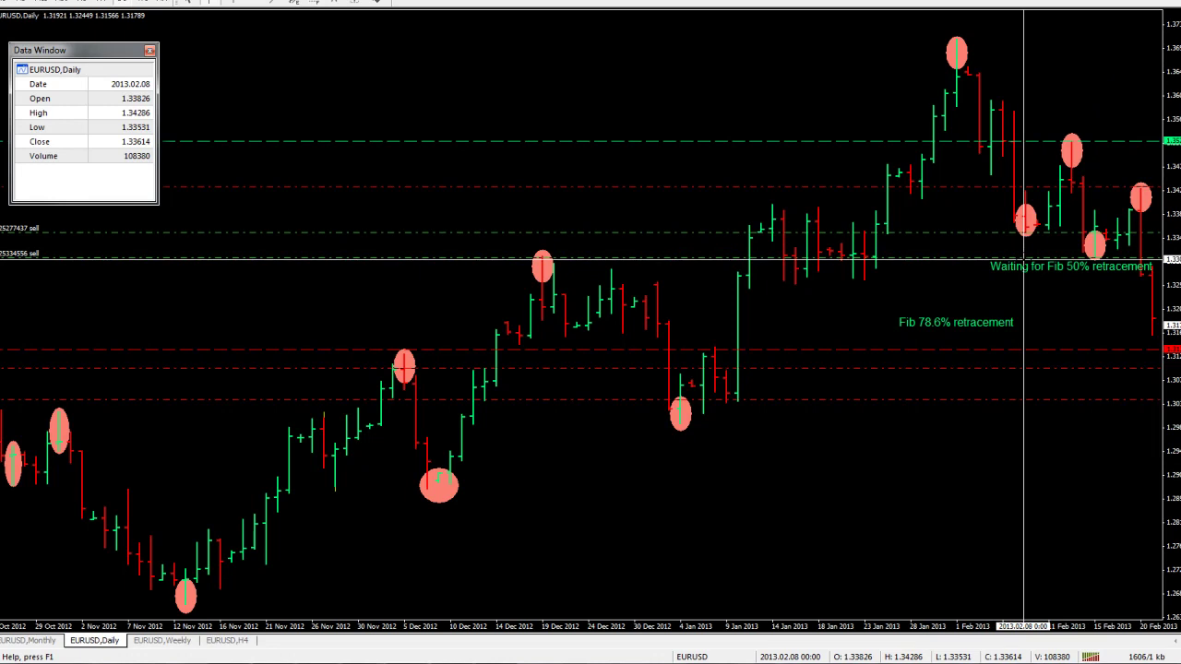
middle_click(1023, 259)
Step: Switch to a maximized EURUSD H4 chart and check the 15 February 2013 12:00 swing low against the blue horizontal line
click(1164, 2)
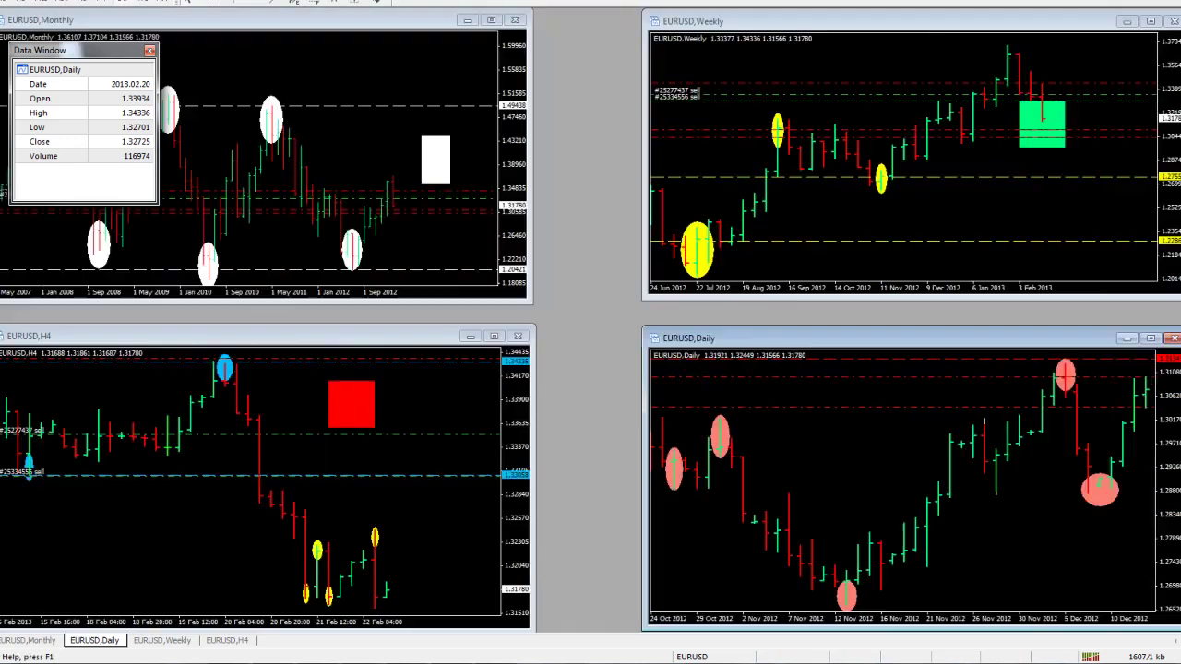
drag(1090, 524, 651, 522)
click(415, 417)
double_click(353, 338)
drag(347, 419, 387, 425)
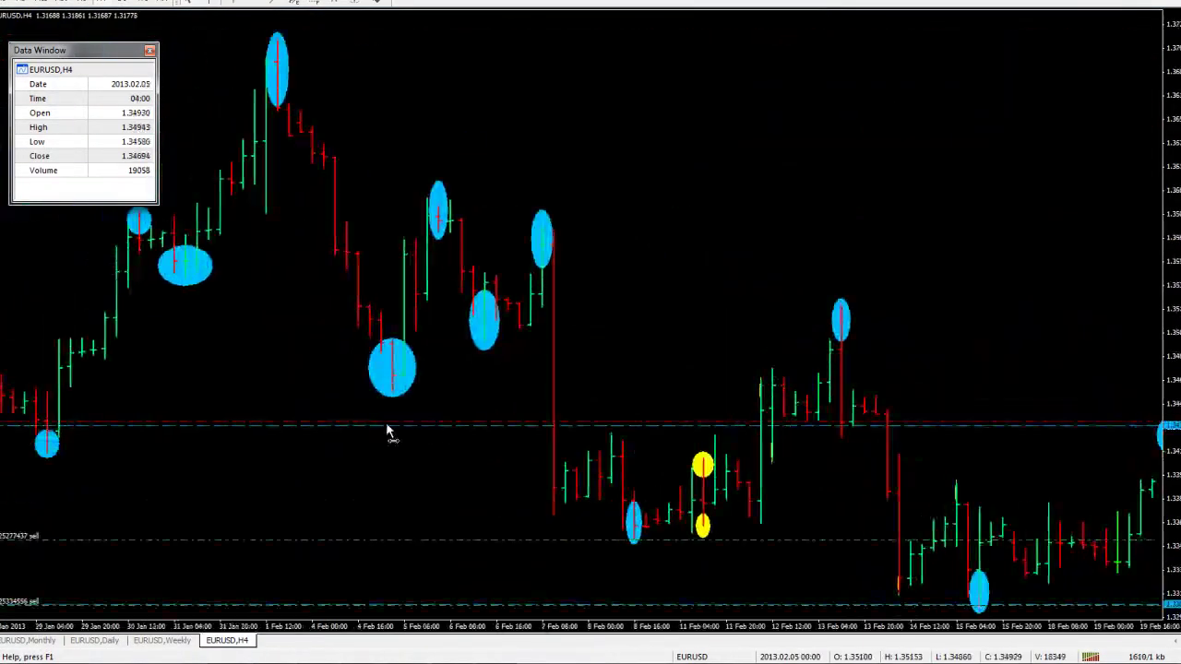
scroll(389, 431, up, 1)
middle_click(985, 597)
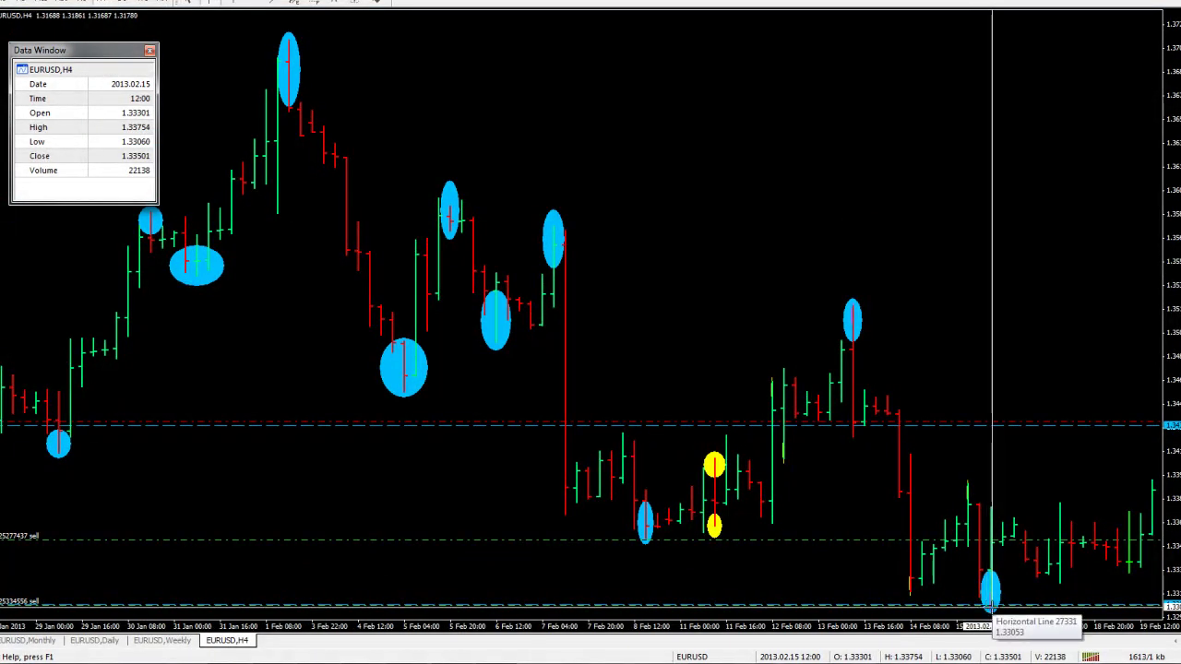
middle_click(992, 607)
middle_click(1002, 605)
middle_click(1008, 604)
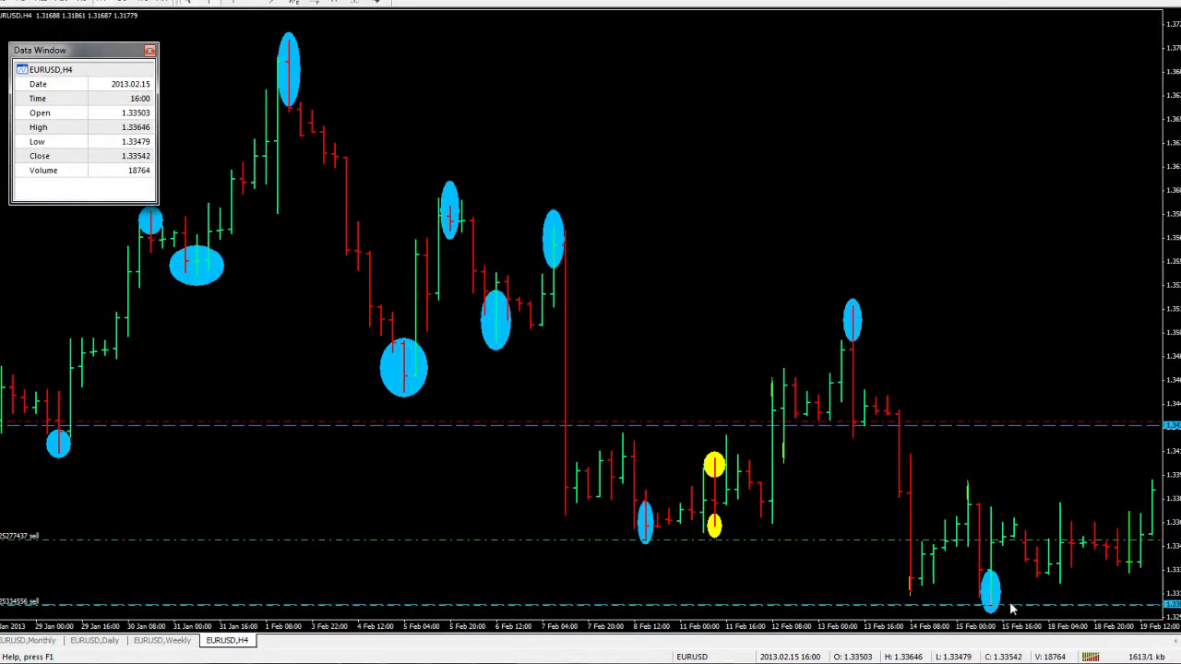
Step: Inspect the low of the 20 February 2013 16:00 bar on the H4 chart with the crosshair
scroll(1024, 599, down, 4)
middle_click(1085, 498)
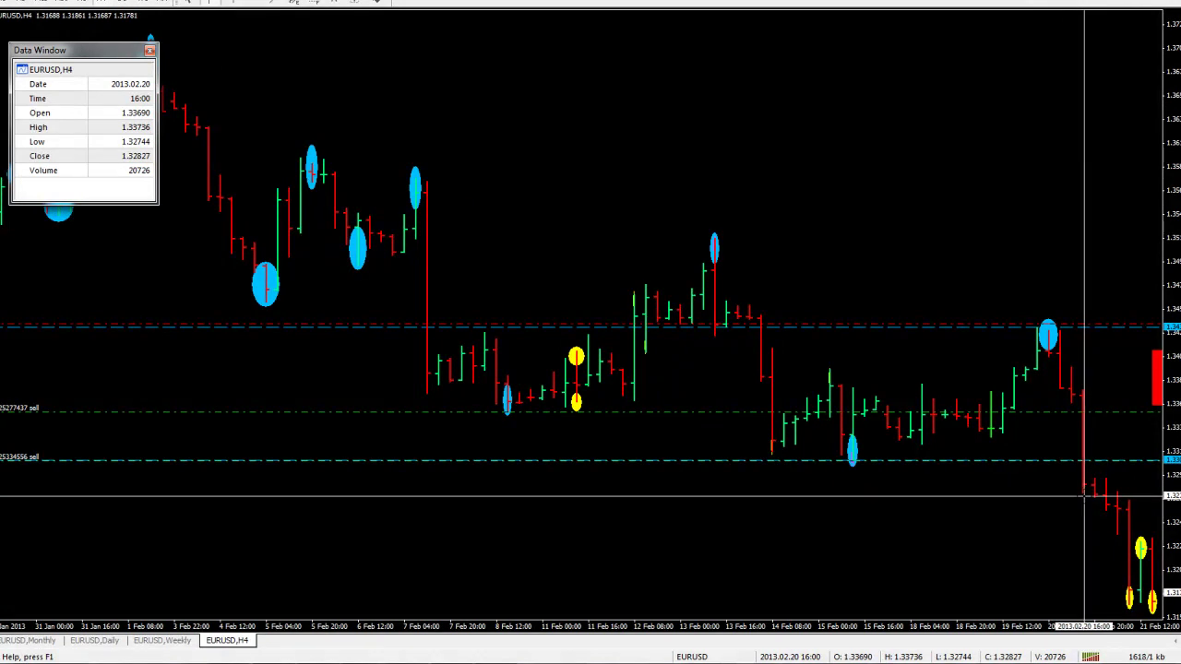
middle_click(1084, 496)
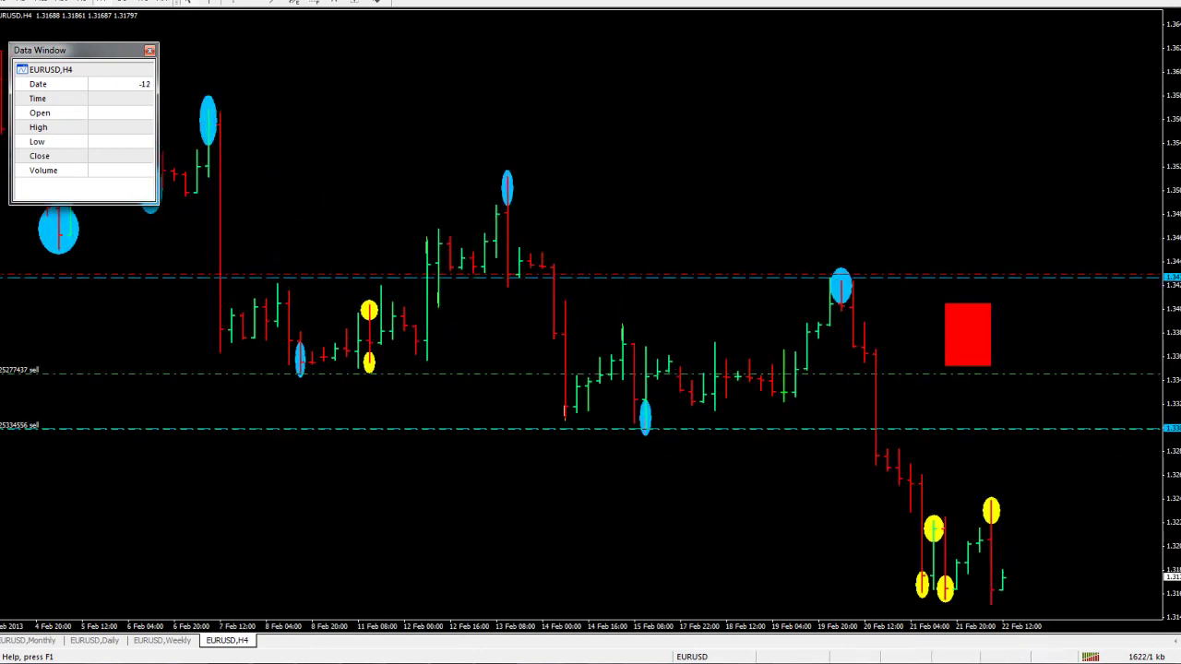
Step: Switch back to a maximized EURUSD Daily chart and examine the marked swing highs and lows through February 2013
click(1173, 2)
mouse_move(341, 478)
mouse_down()
mouse_move(220, 464)
mouse_move(96, 471)
mouse_up()
drag(443, 477, 100, 479)
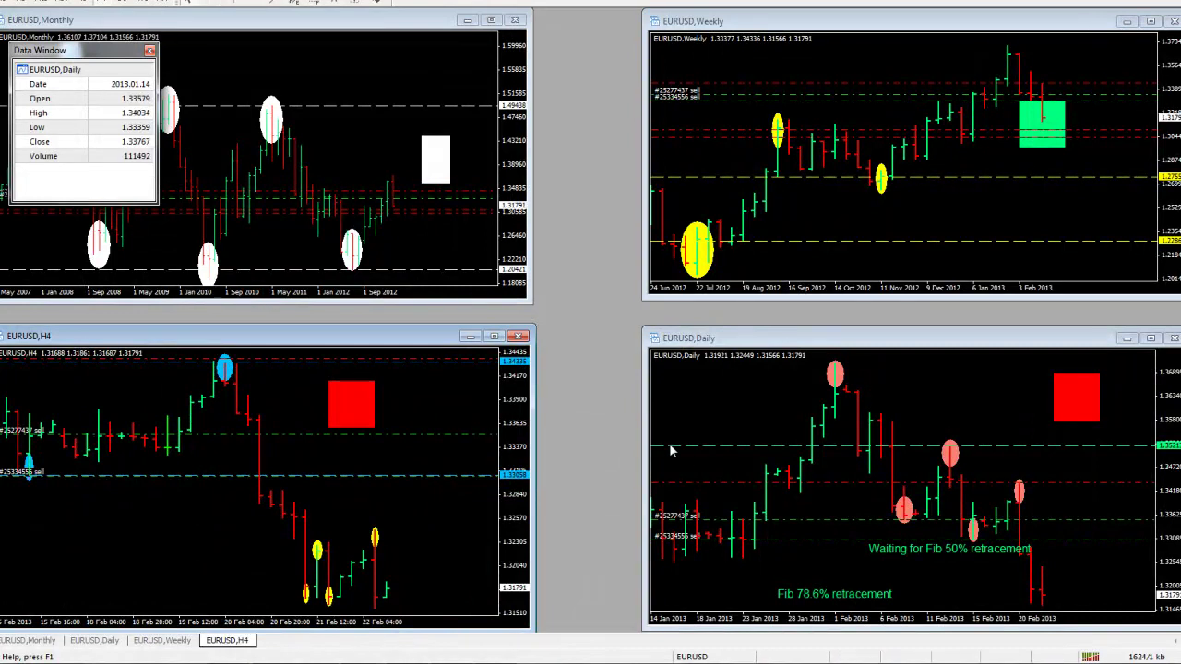
click(937, 405)
double_click(912, 340)
drag(829, 310, 834, 307)
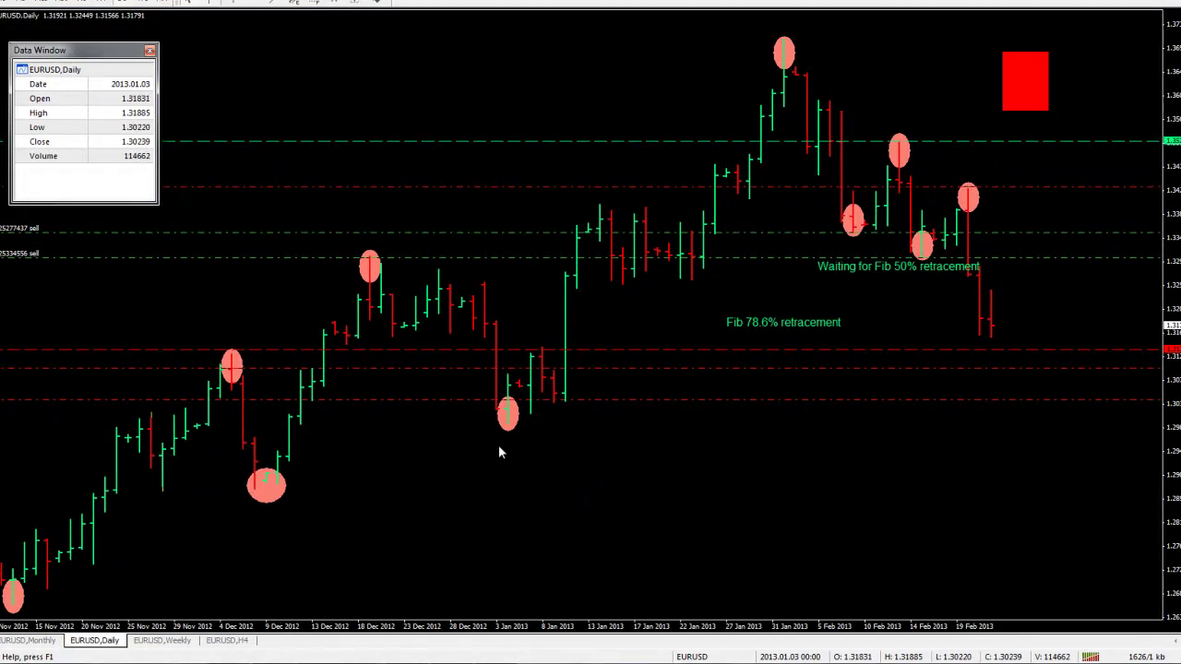
scroll(714, 280, down, 2)
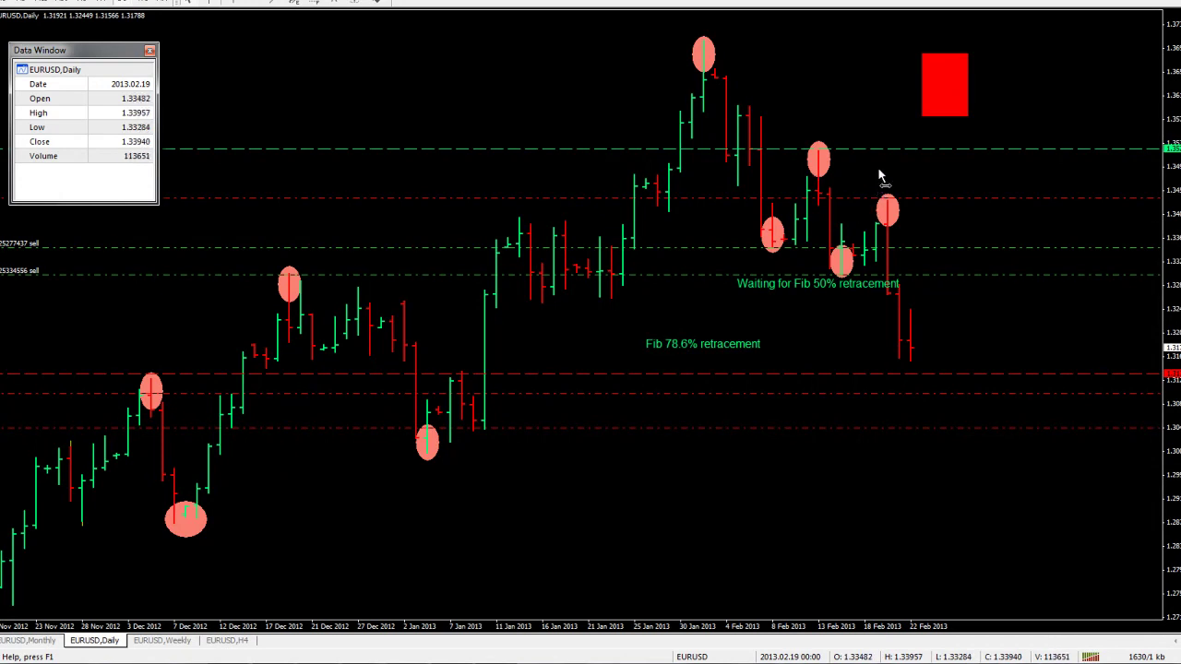
scroll(879, 175, up, 1)
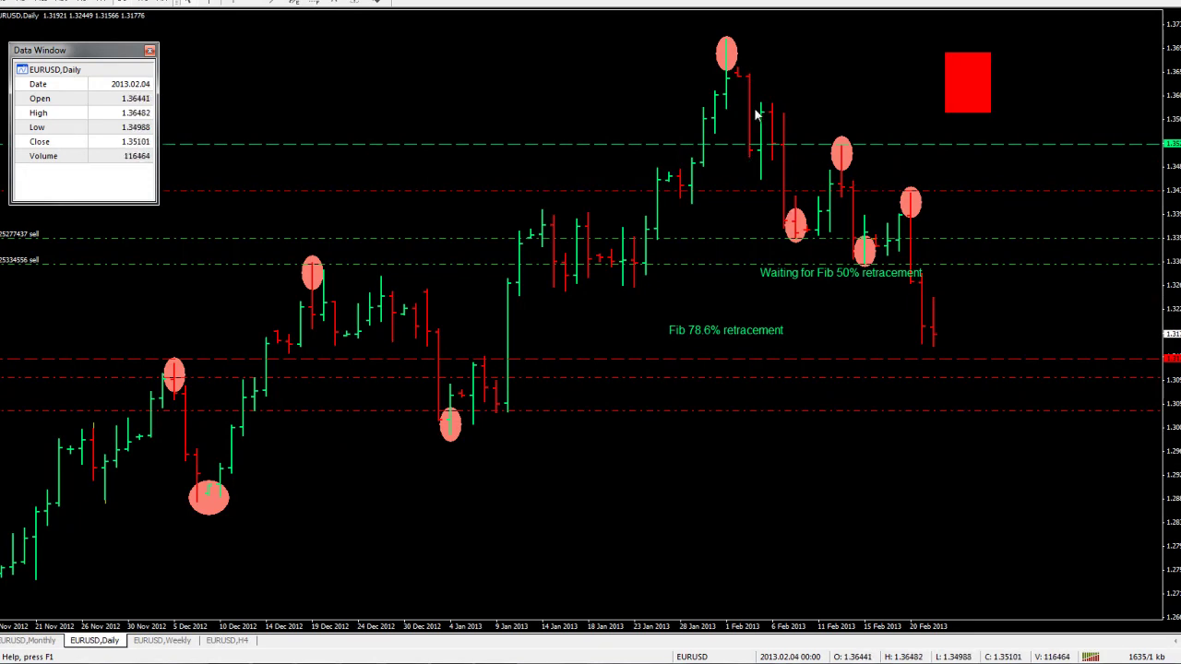
scroll(755, 113, up, 8)
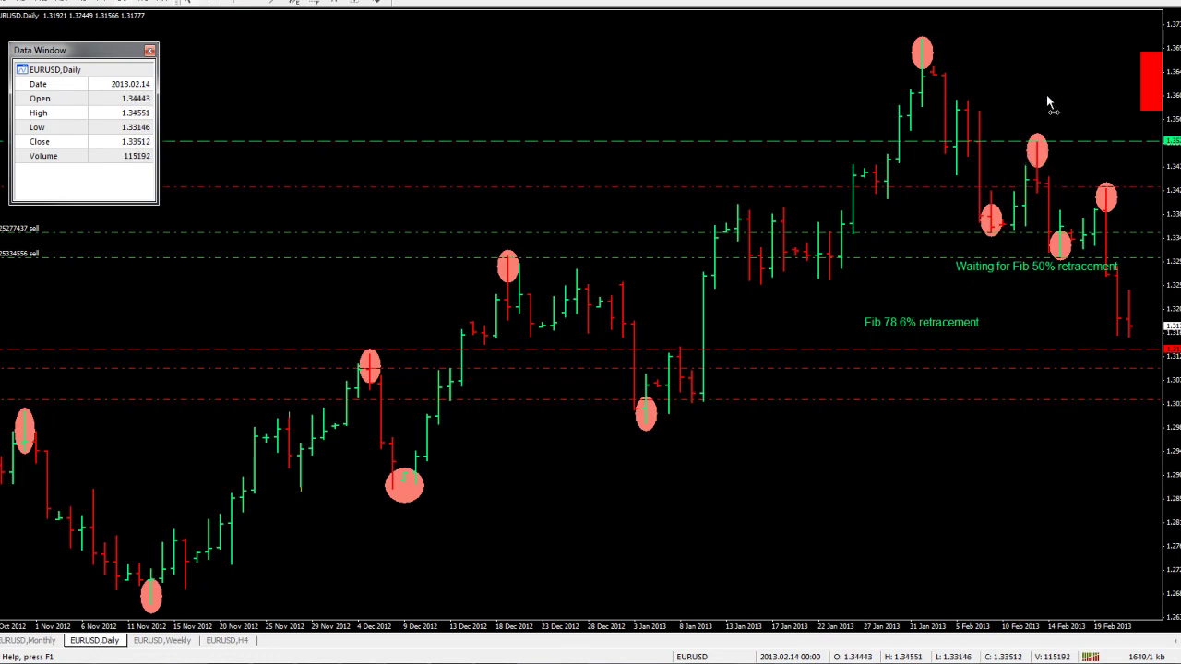
scroll(1046, 95, down, 1)
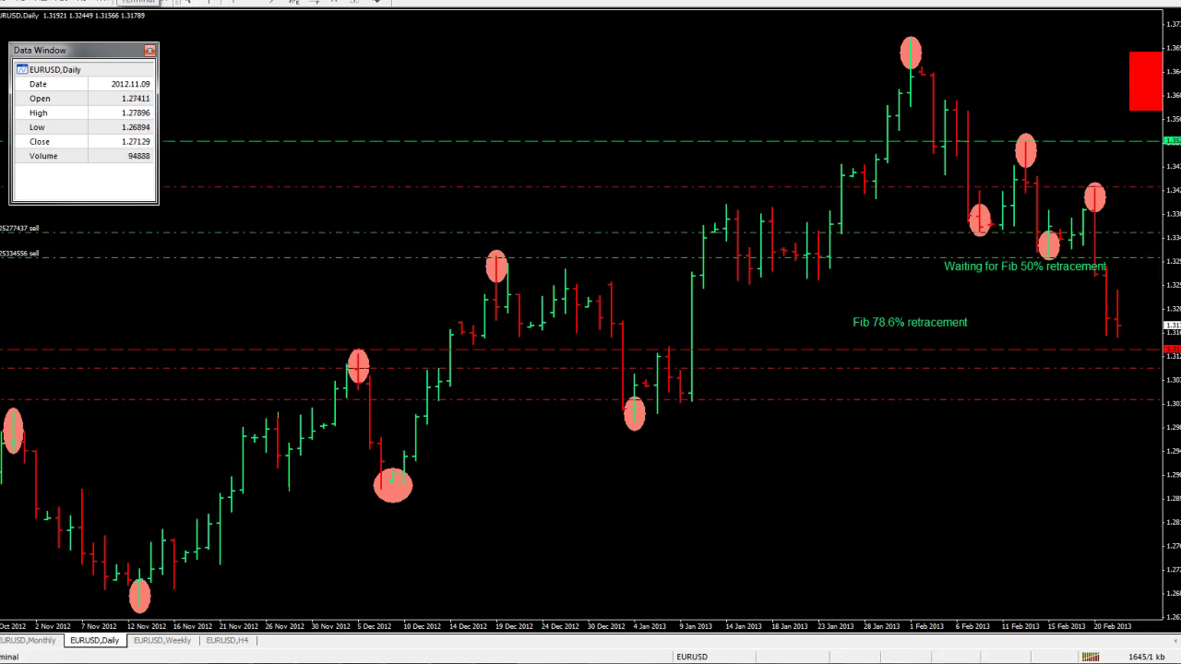
Step: Show the Terminal, review the two open EURUSD sell orders of 0.70 and 0.80 lots, and hide it again
click(118, 0)
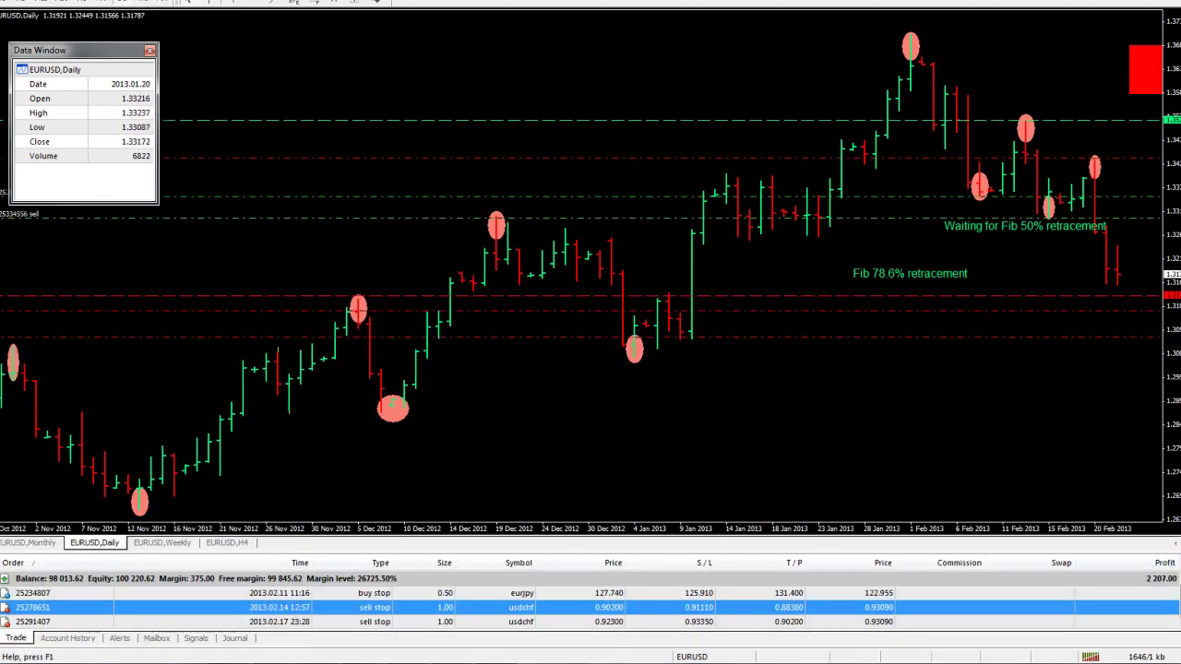
click(1164, 564)
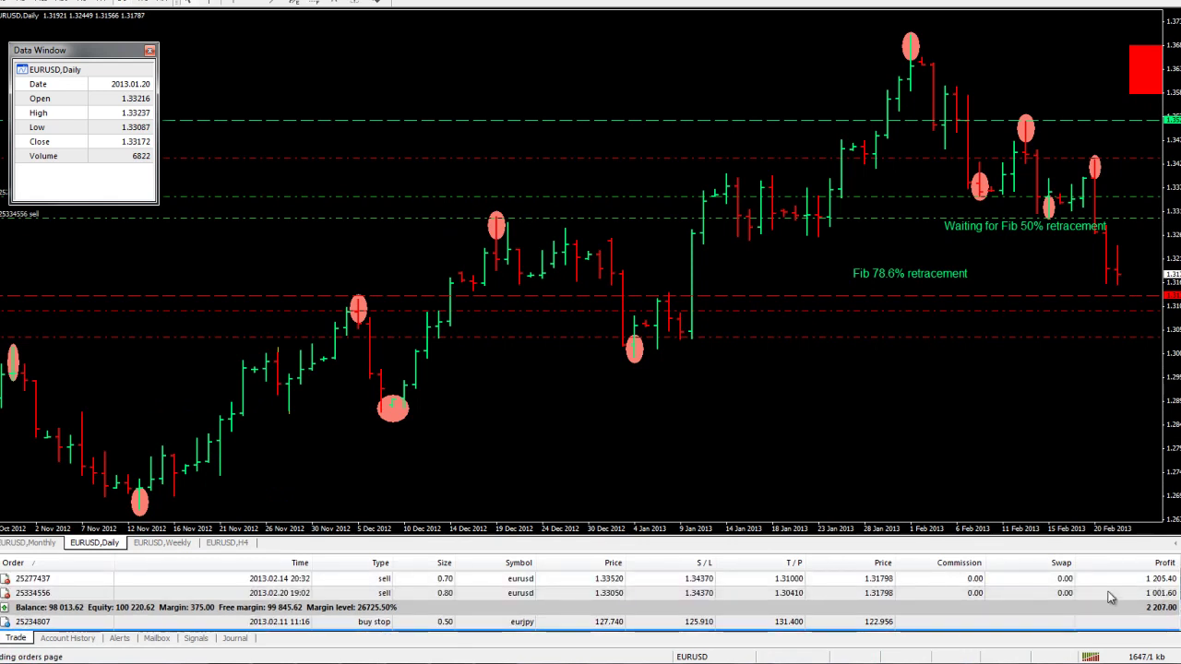
click(1145, 582)
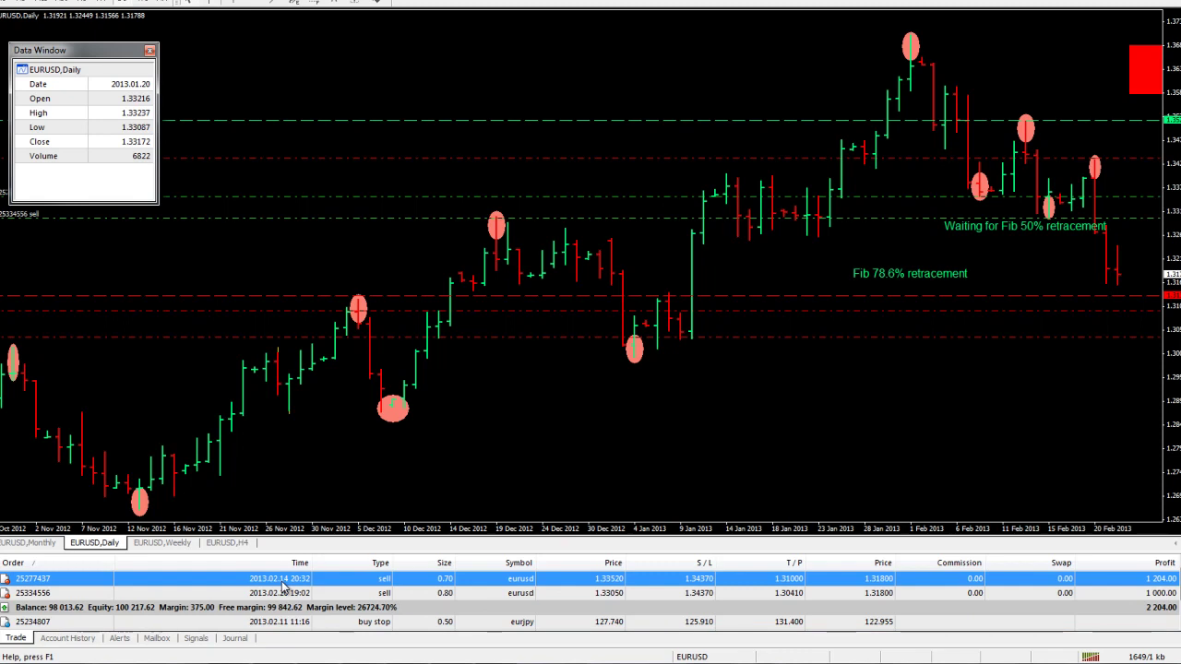
click(1161, 594)
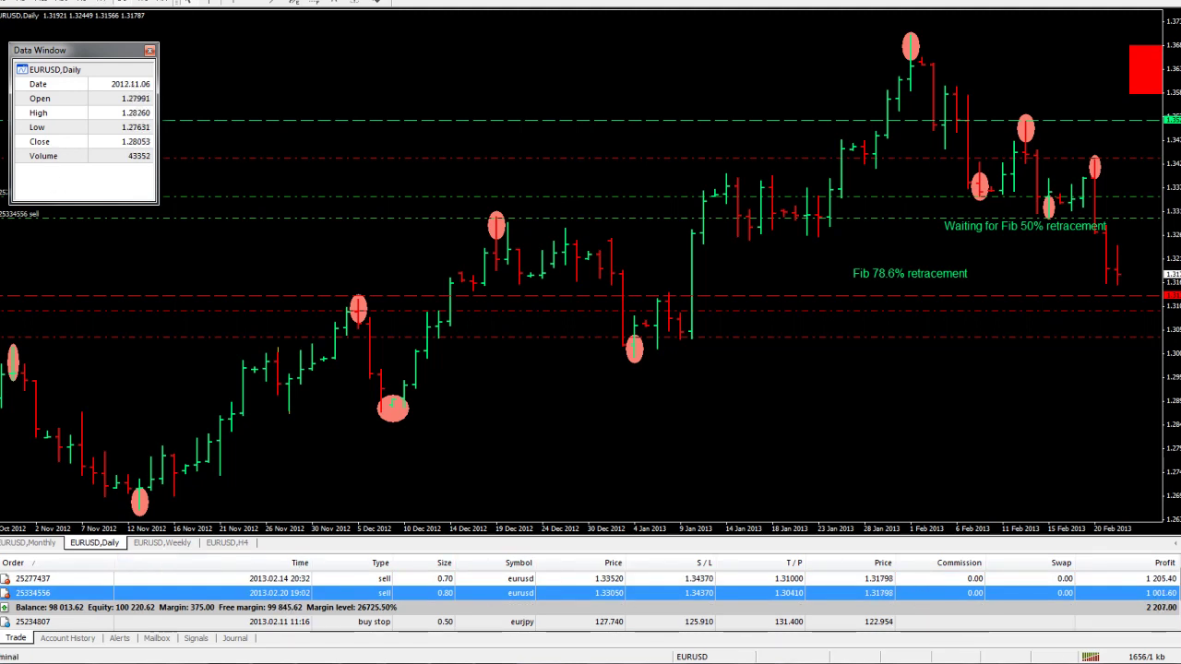
key(ctrl+t)
Step: Examine the sell entry lines and the lowest red dashed target line on the Daily chart with the crosshair
drag(921, 628, 929, 627)
scroll(946, 514, down, 10)
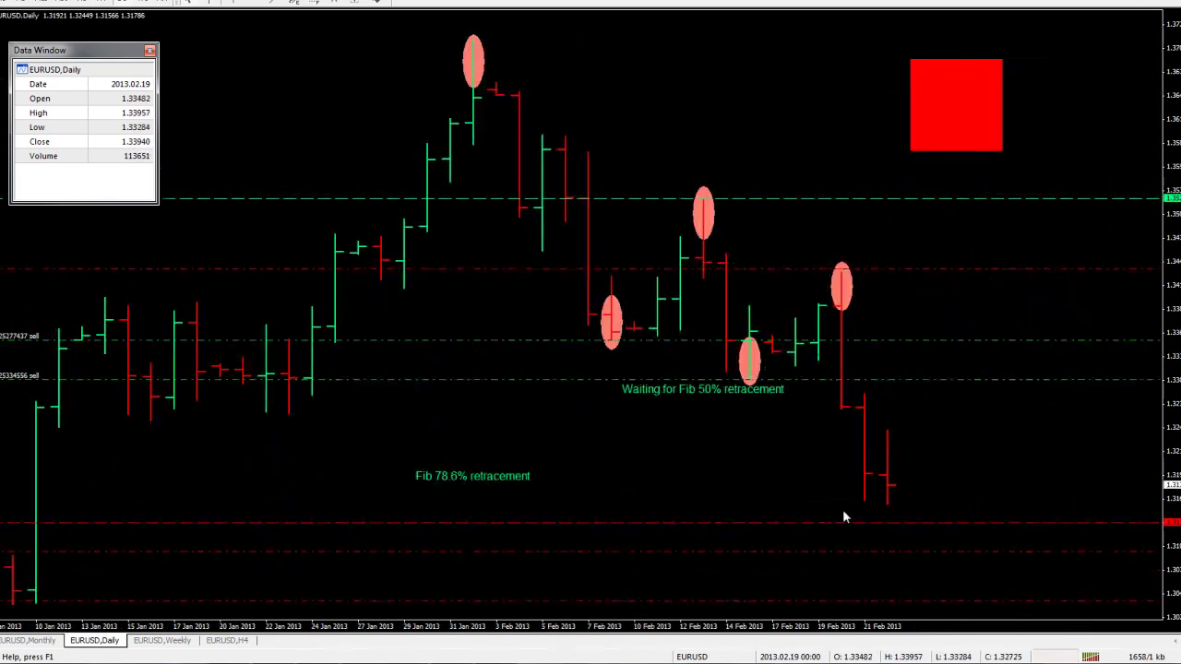
middle_click(782, 414)
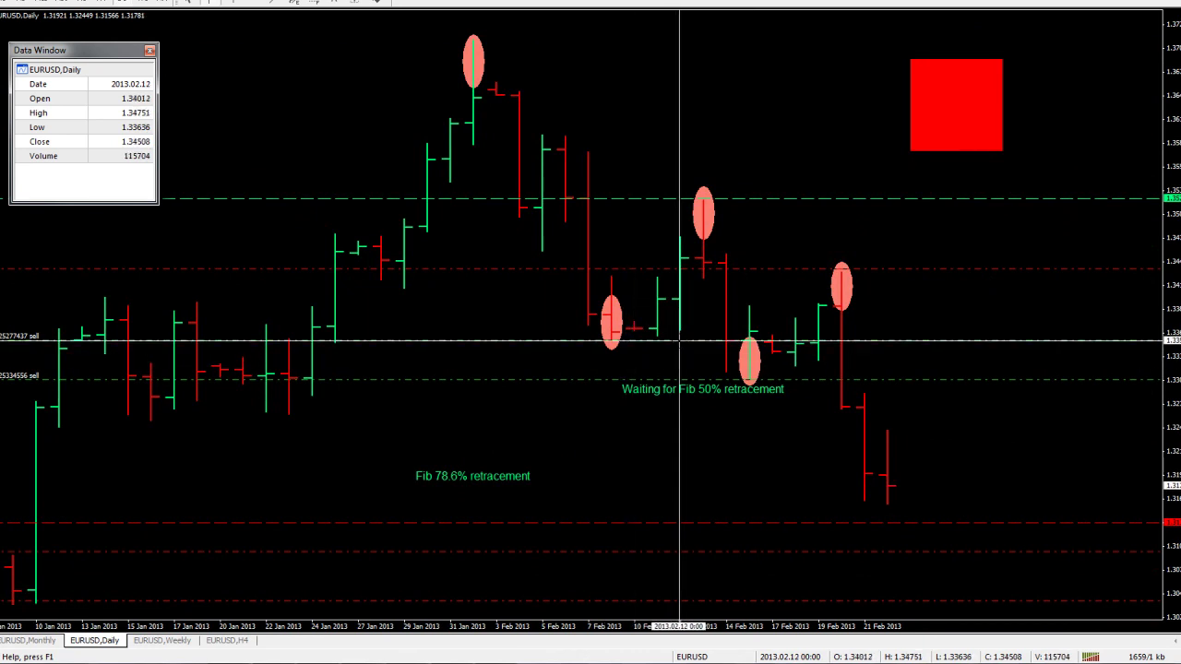
click(718, 380)
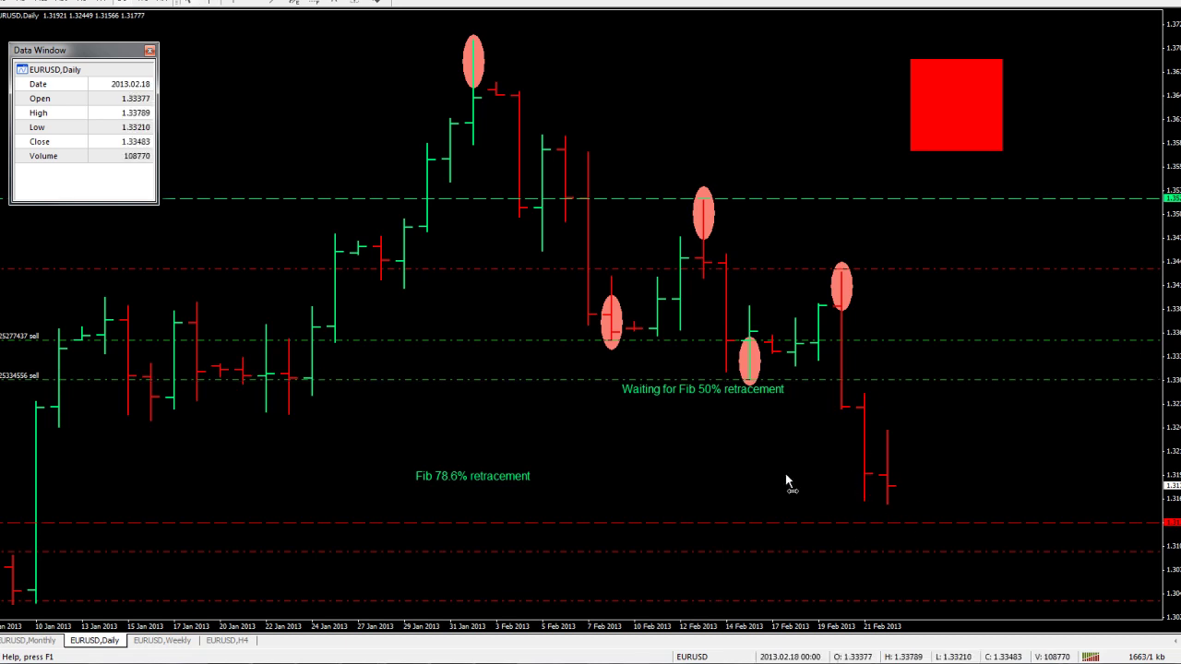
middle_click(873, 543)
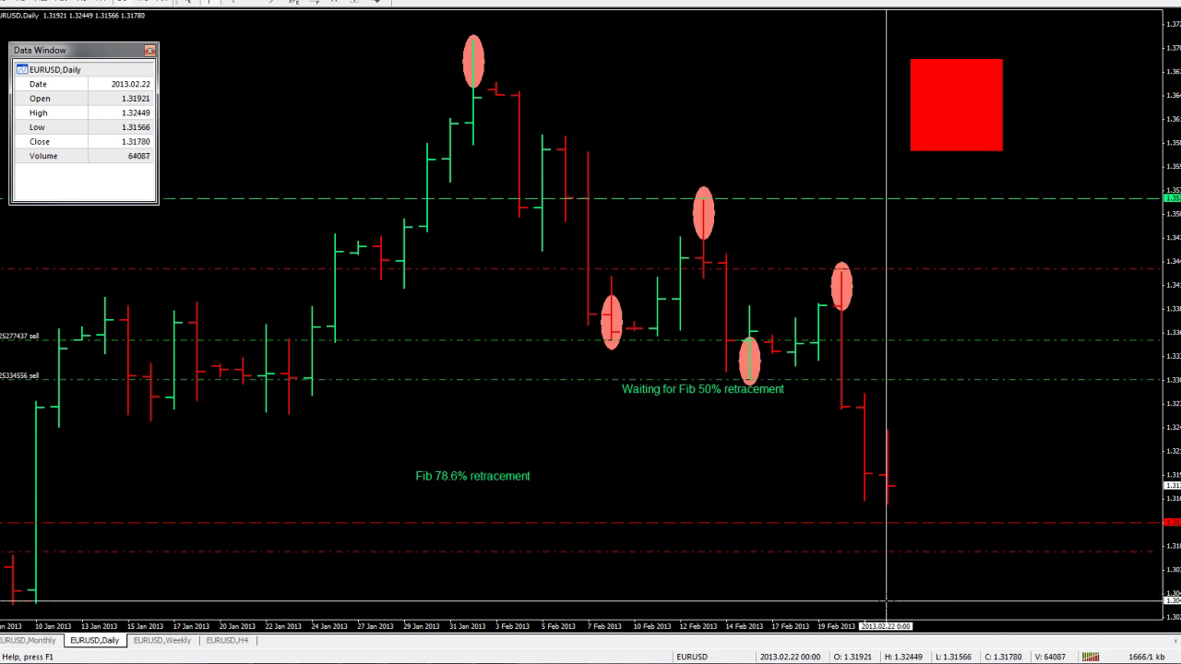
click(887, 600)
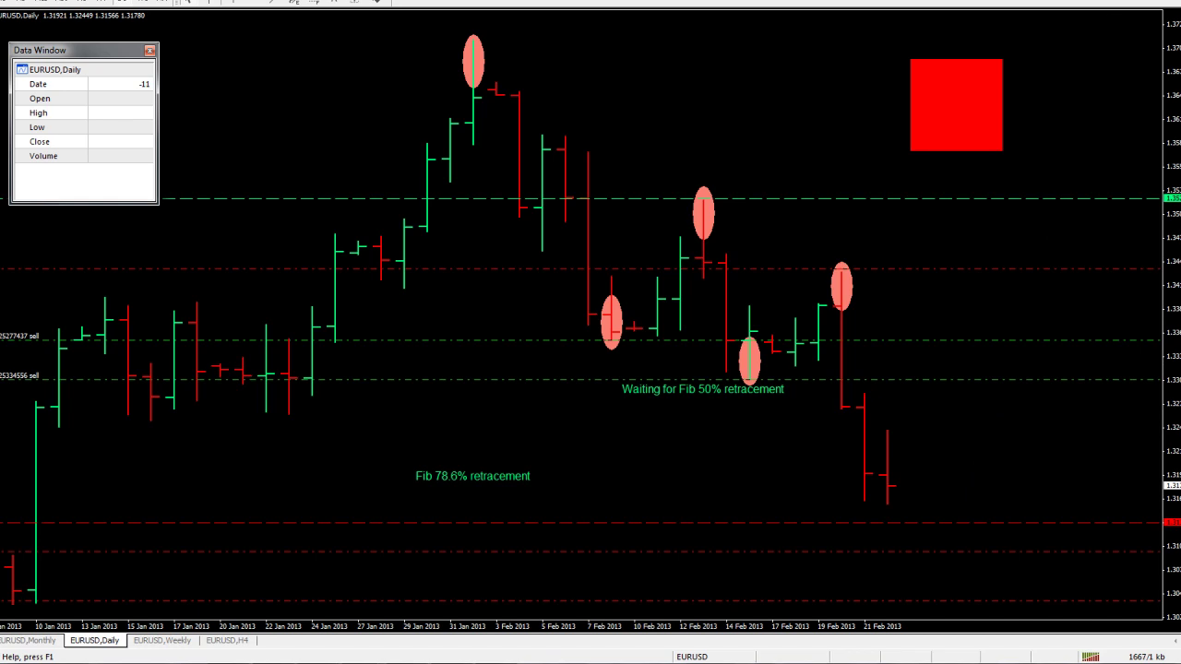
Step: Restore the EURUSD Daily chart to its tiled window and load the AUDUSD chart profile
click(1165, 2)
drag(964, 472, 802, 496)
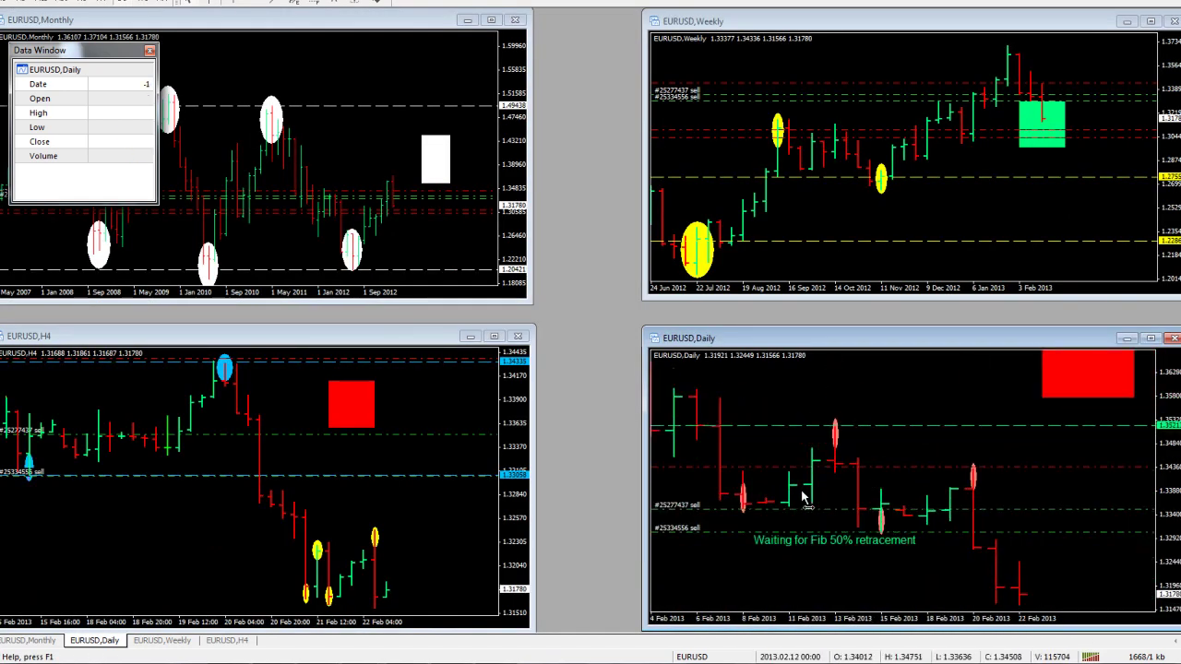
click(25, 4)
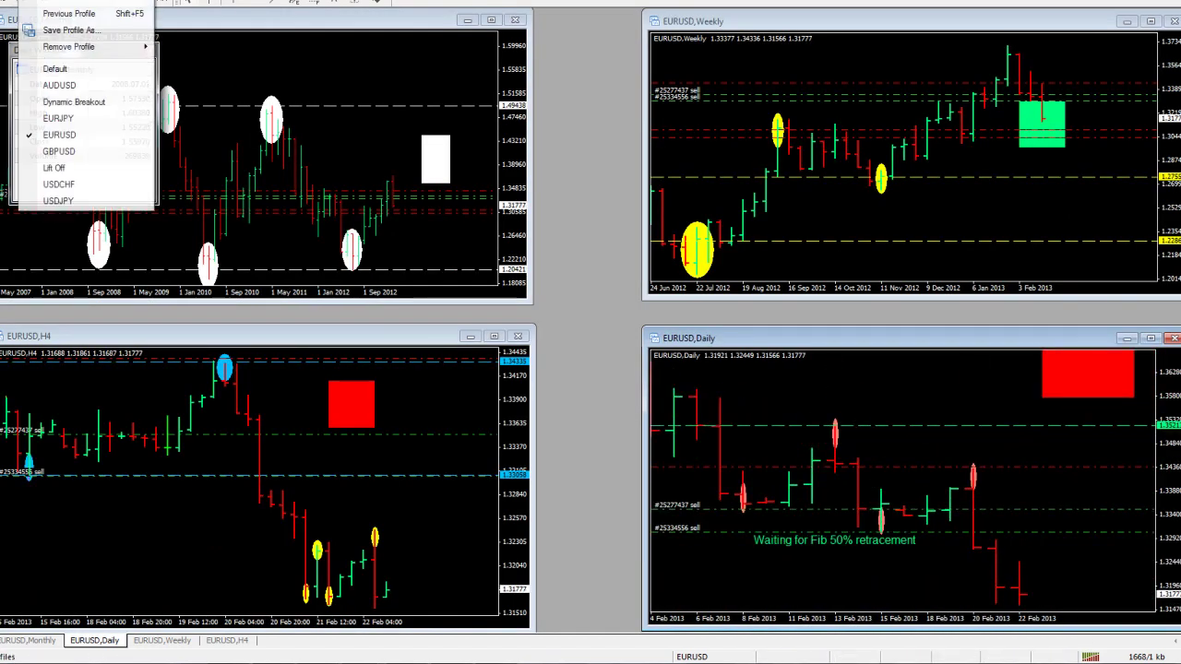
click(53, 86)
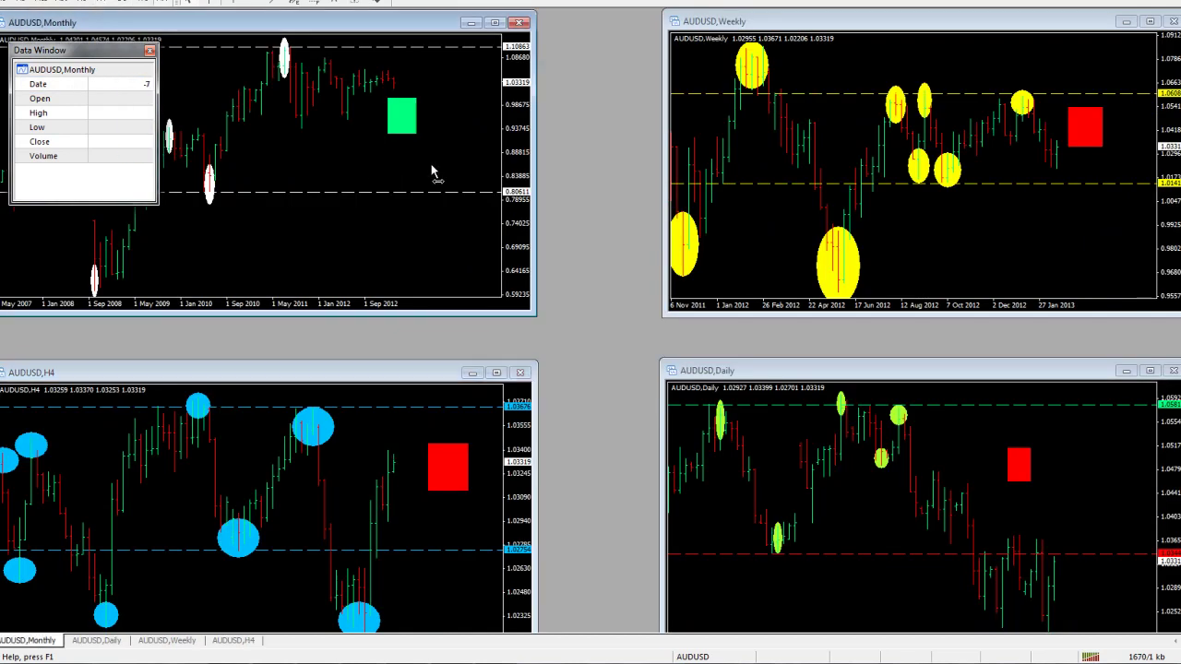
Step: Compare the red trend boxes on the AUDUSD Weekly, Daily and H4 charts and examine the maximized Daily chart's swing points
click(1085, 138)
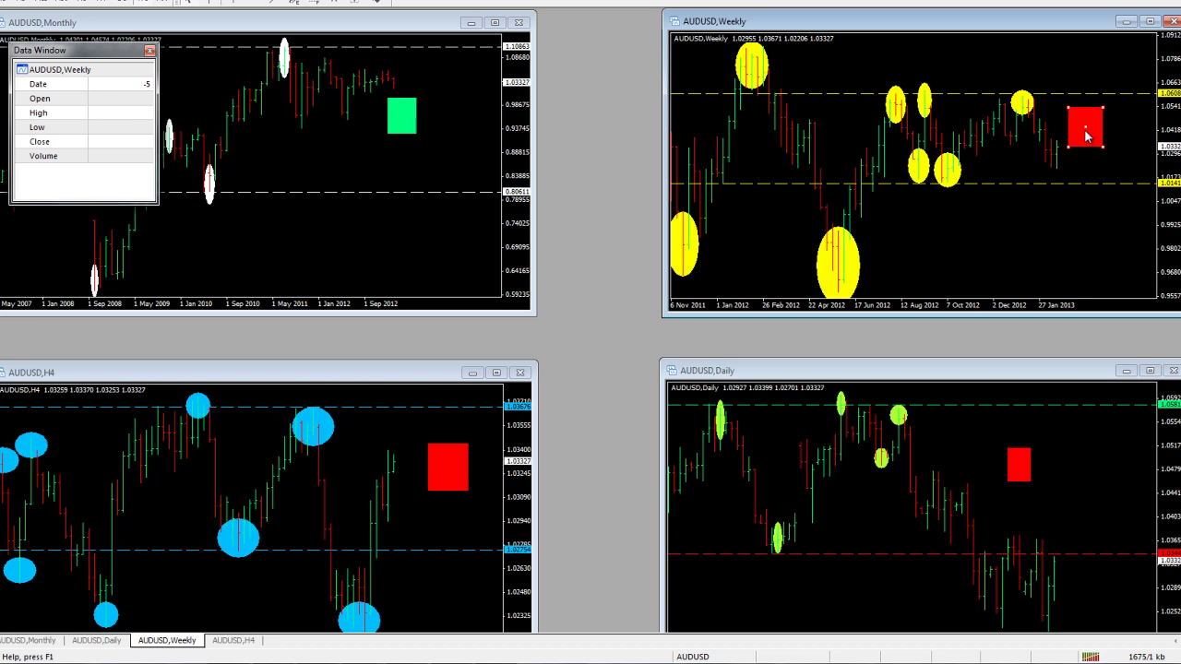
click(1019, 471)
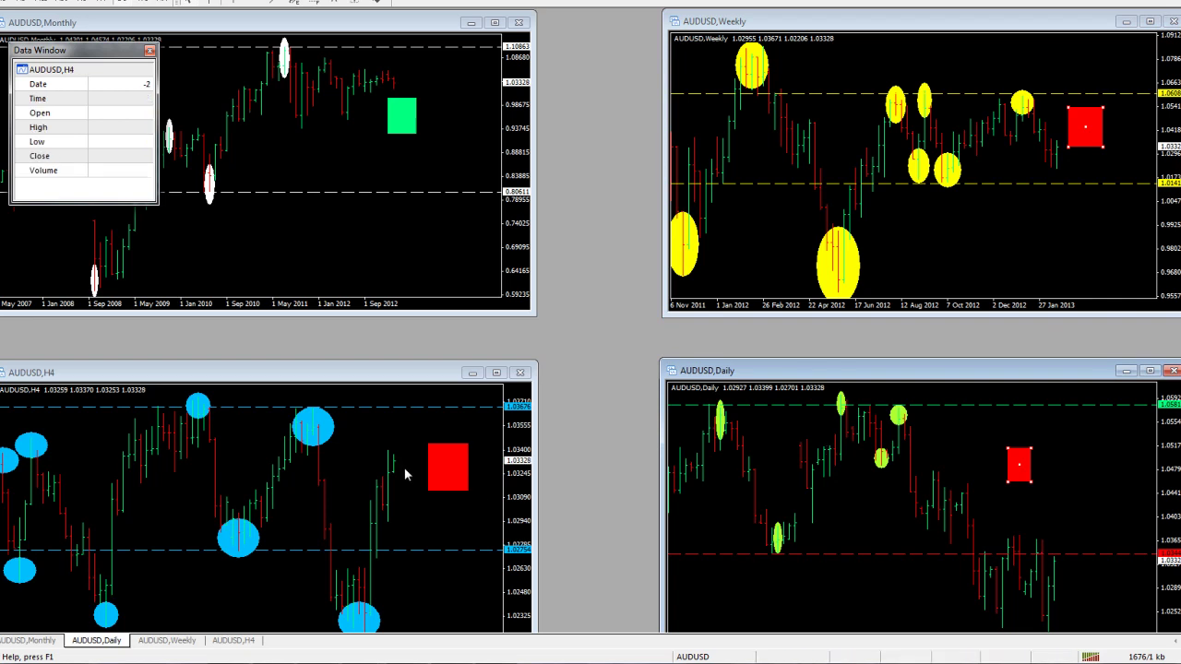
click(448, 470)
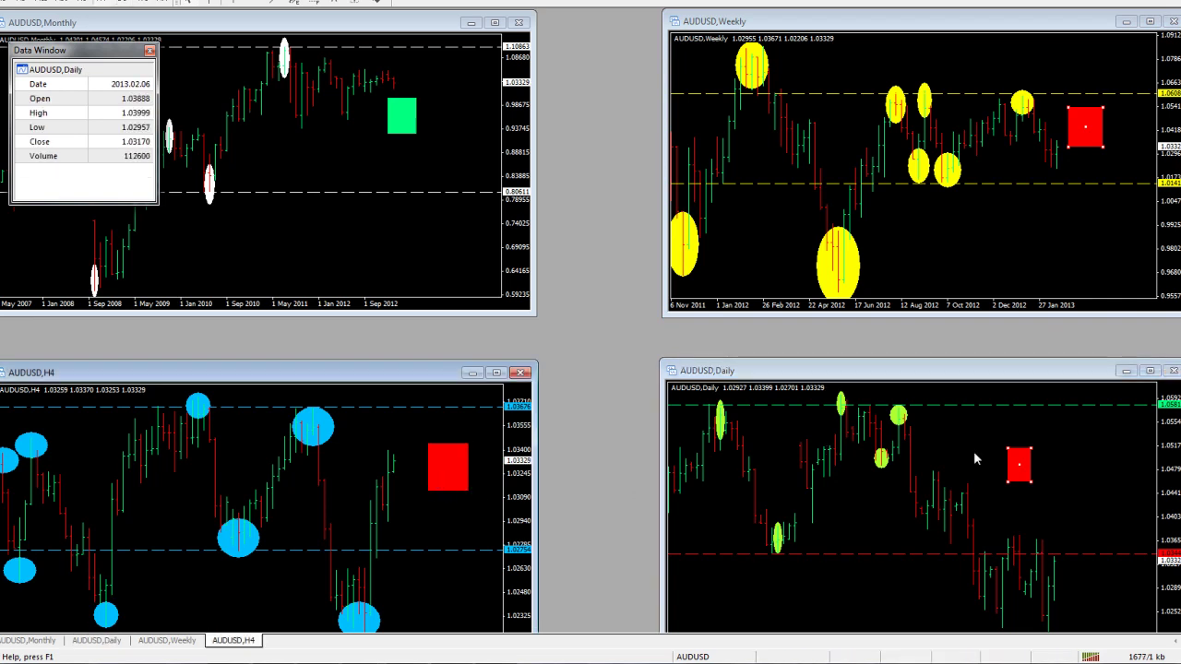
click(1015, 467)
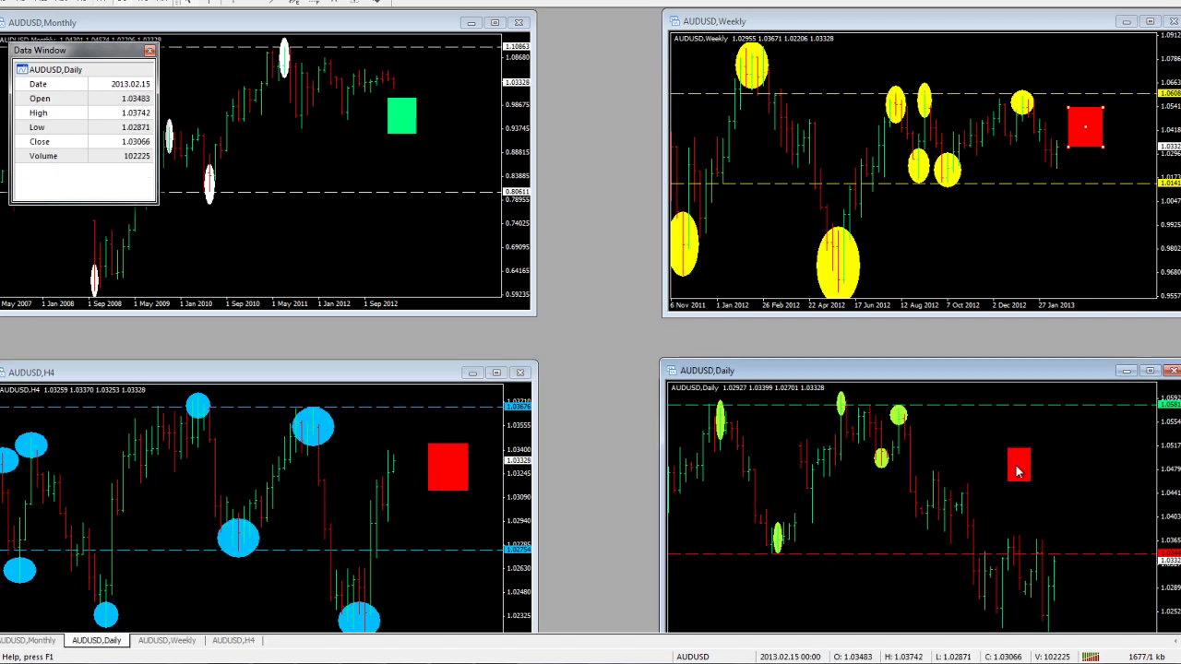
double_click(956, 371)
drag(935, 385, 876, 360)
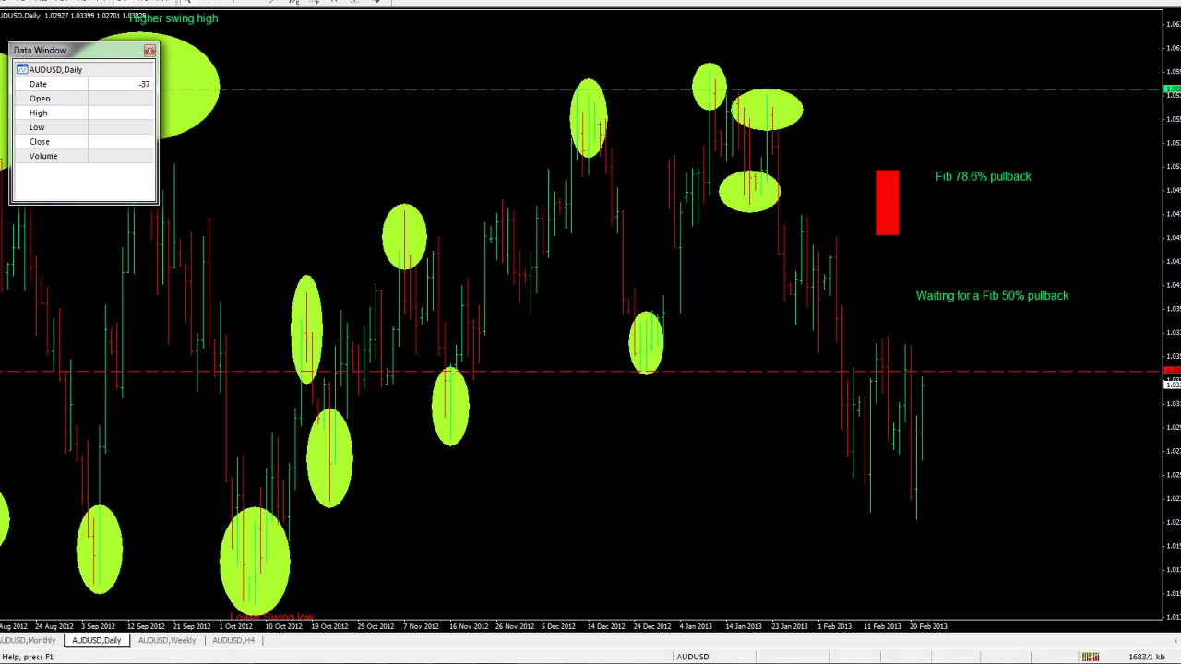
Step: Restore the AUDUSD Daily chart to its tiled window and load the EURJPY chart profile
click(1158, 1)
drag(1062, 473, 771, 475)
drag(1007, 489, 760, 499)
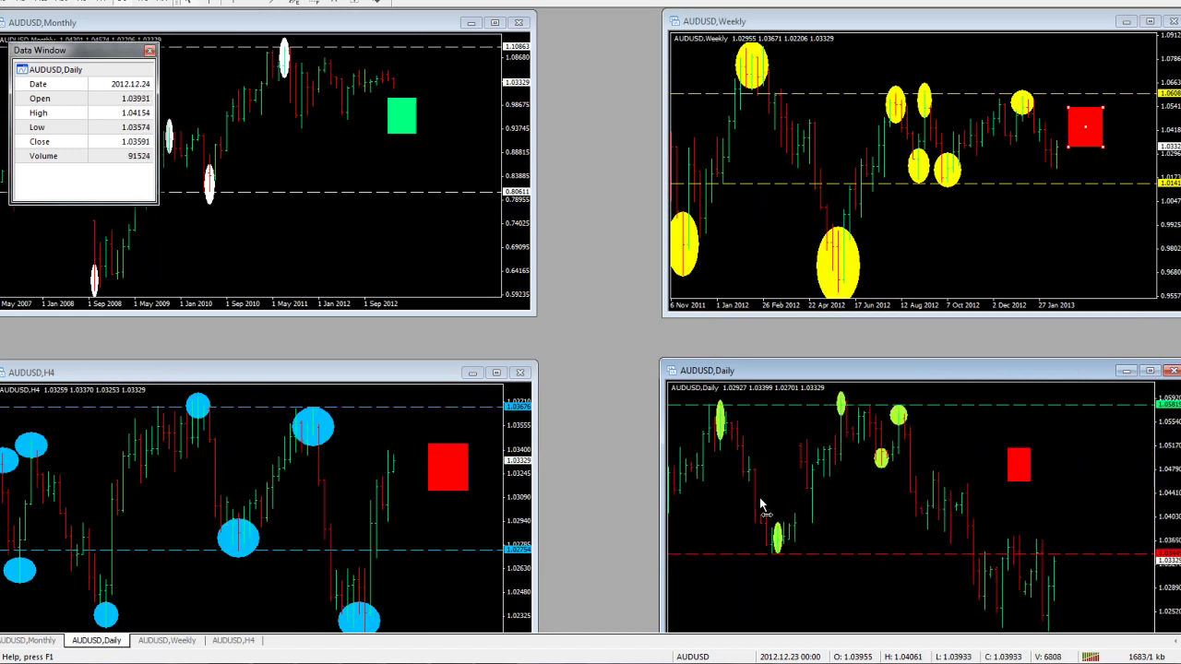
click(28, 1)
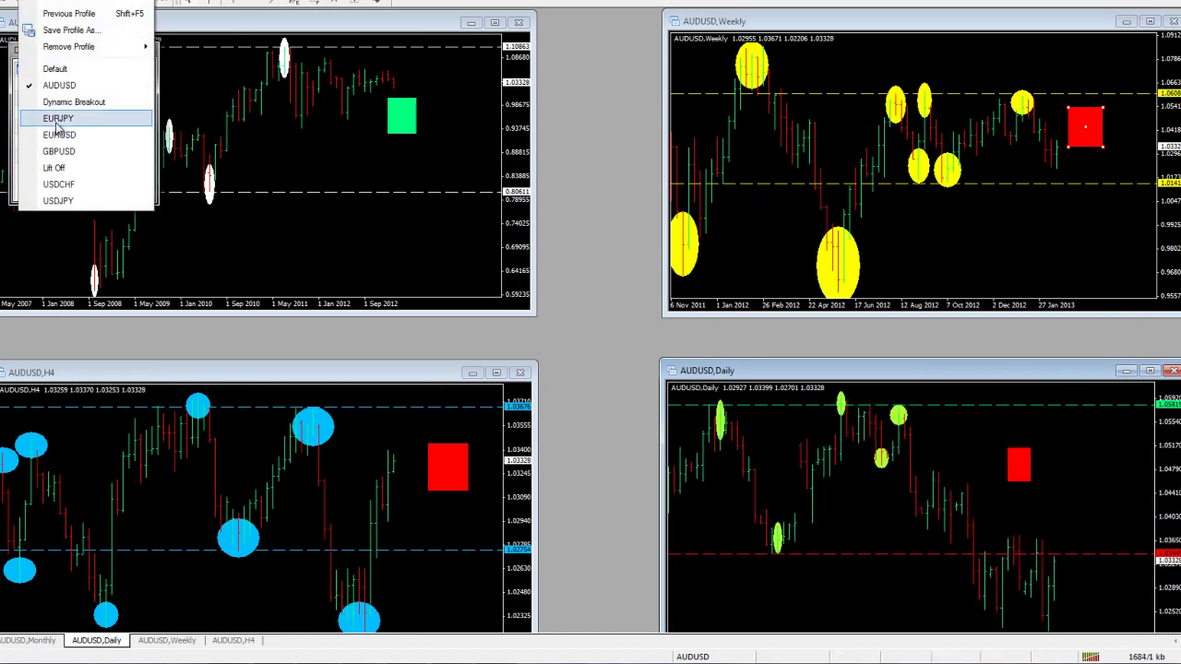
click(58, 120)
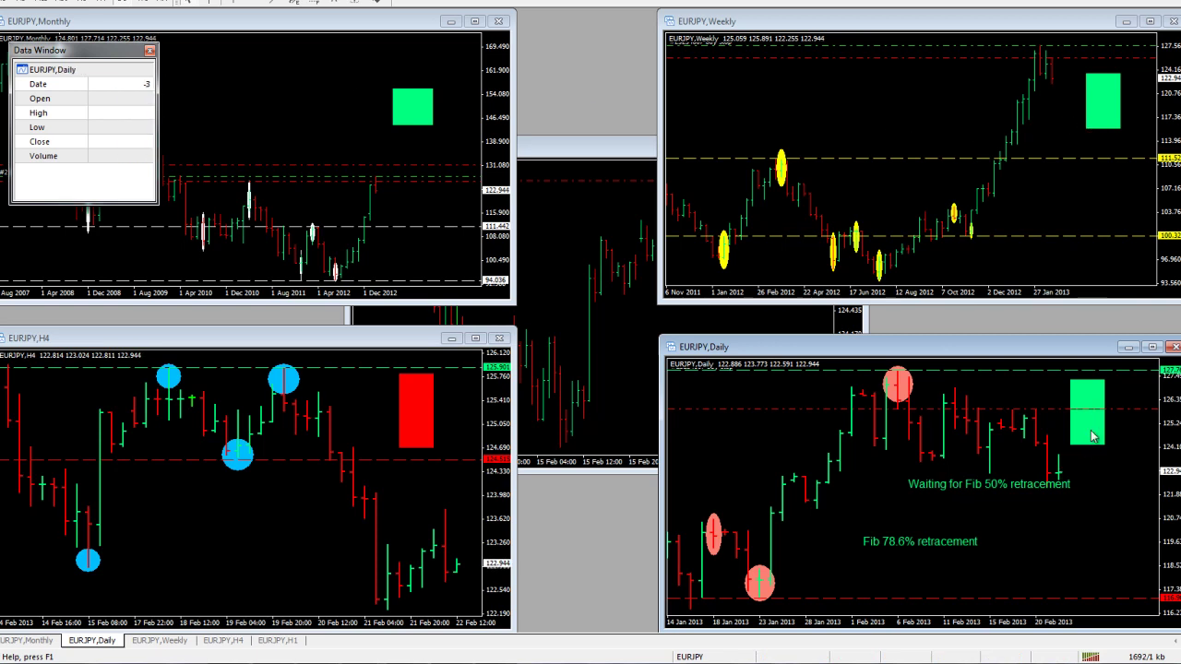
Step: Compare the EURJPY H4 and Daily trend boxes and examine the Fib retracement area on the maximized Daily chart with the crosshair
click(341, 439)
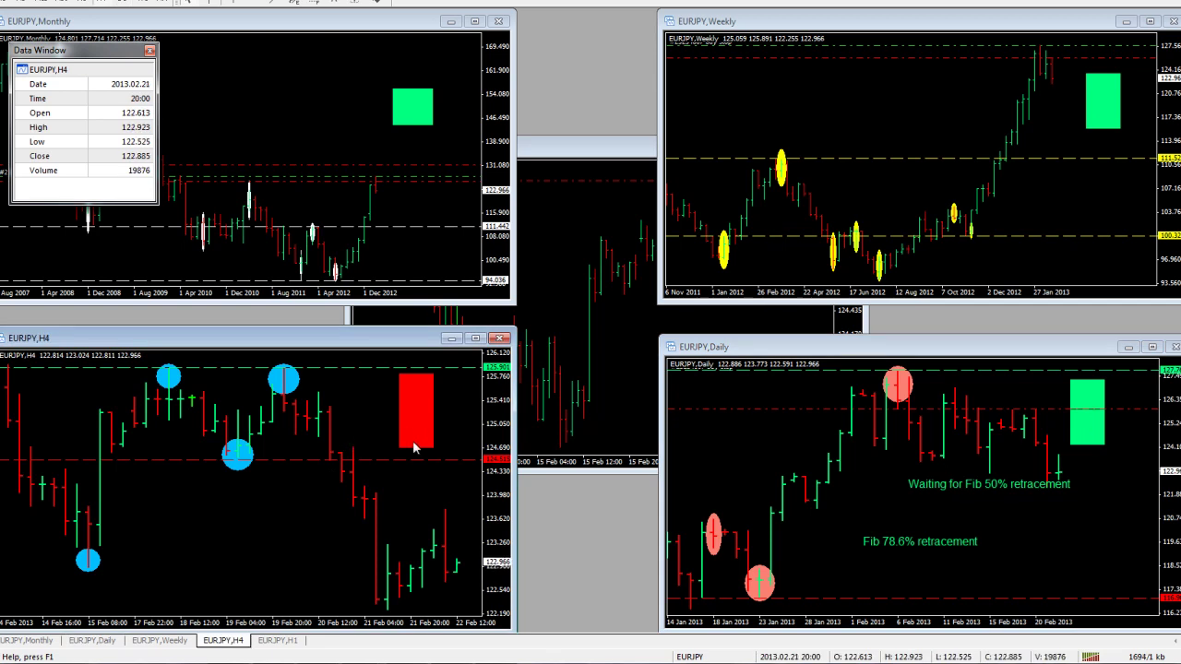
click(1007, 387)
double_click(989, 349)
drag(875, 365, 756, 359)
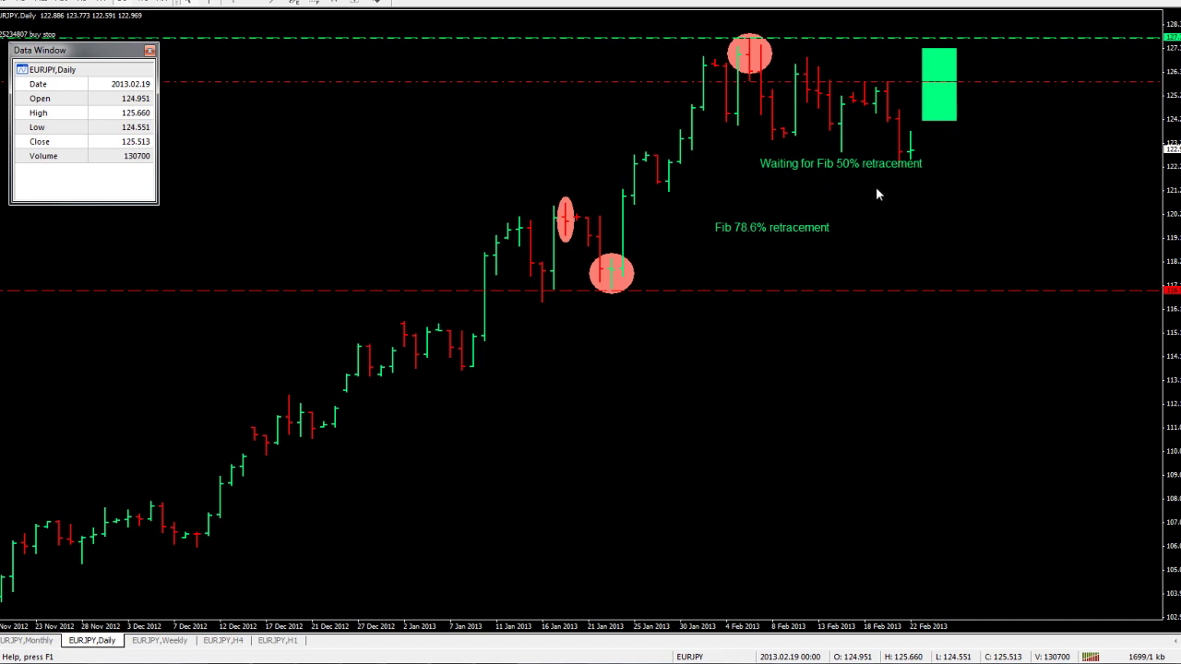
middle_click(821, 165)
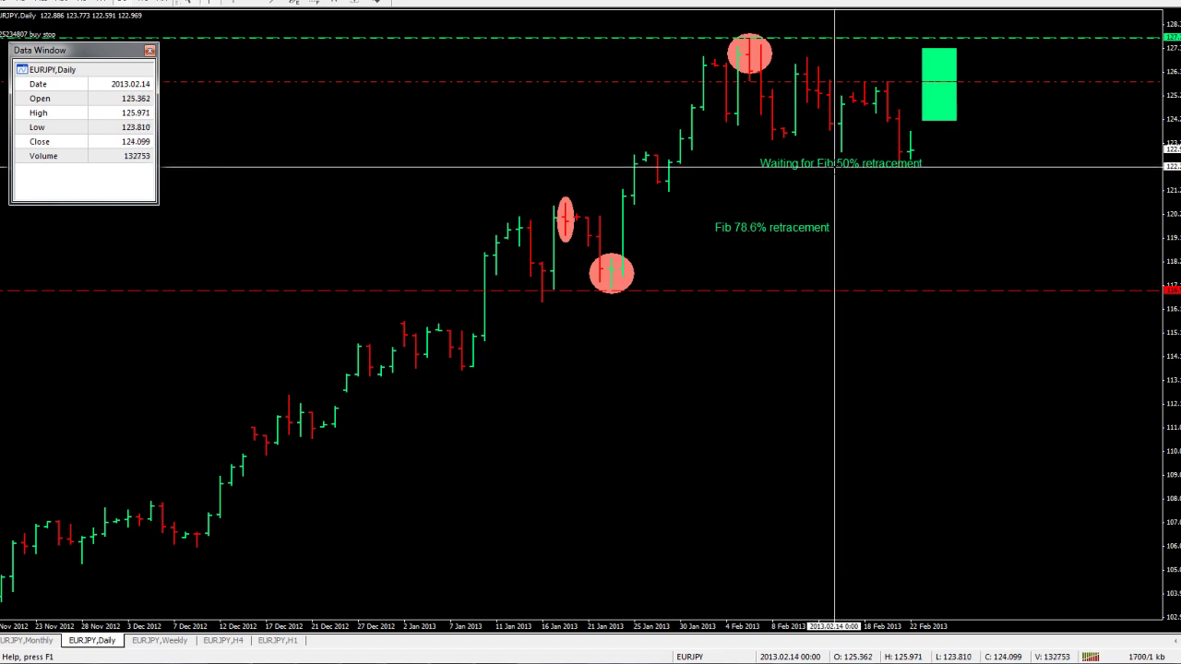
middle_click(840, 232)
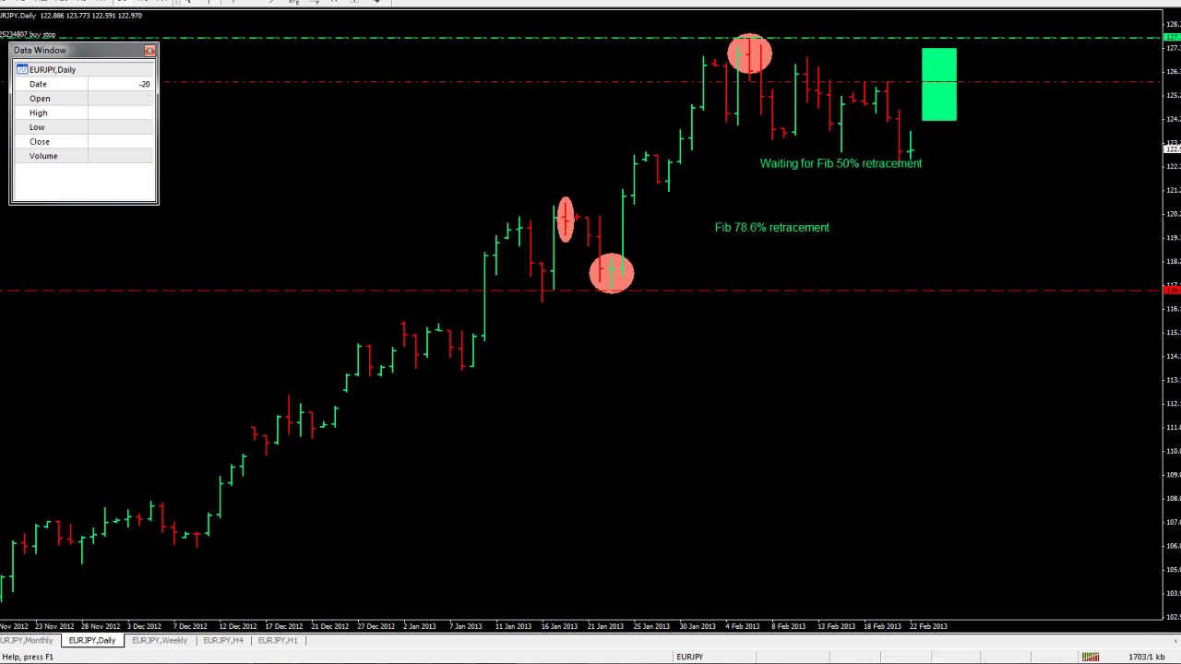
Step: Restore the EURJPY Daily chart to its tiled window and load the GBPUSD chart profile
click(1162, 2)
drag(1097, 472, 738, 482)
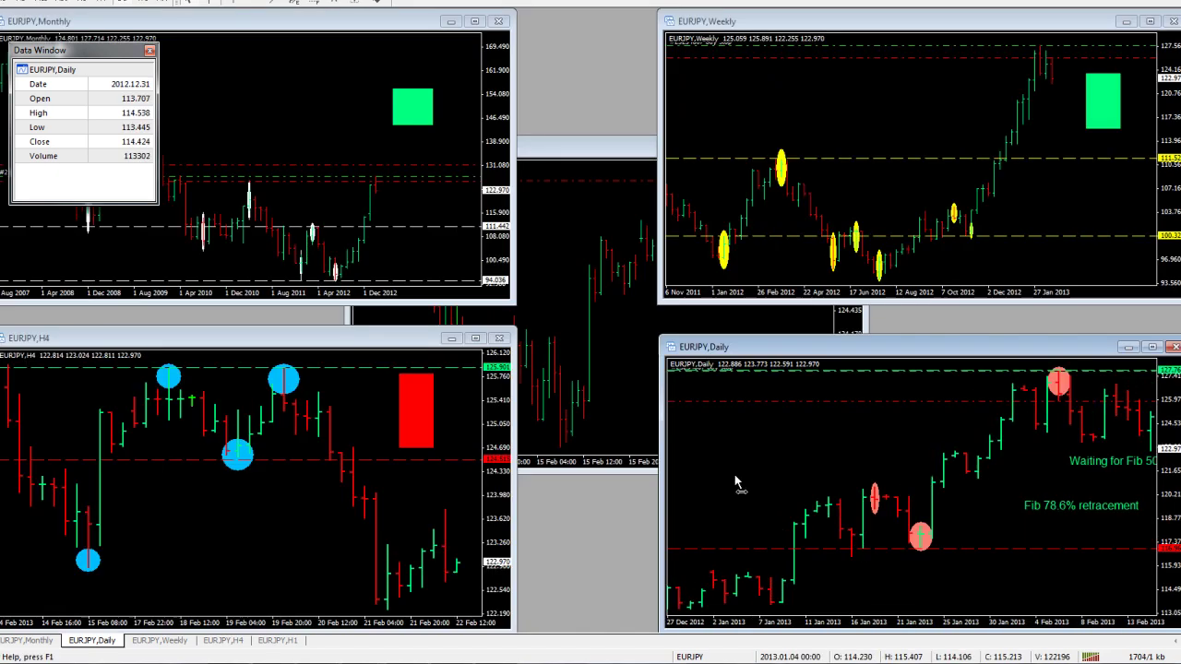
drag(1051, 490, 881, 495)
click(43, 2)
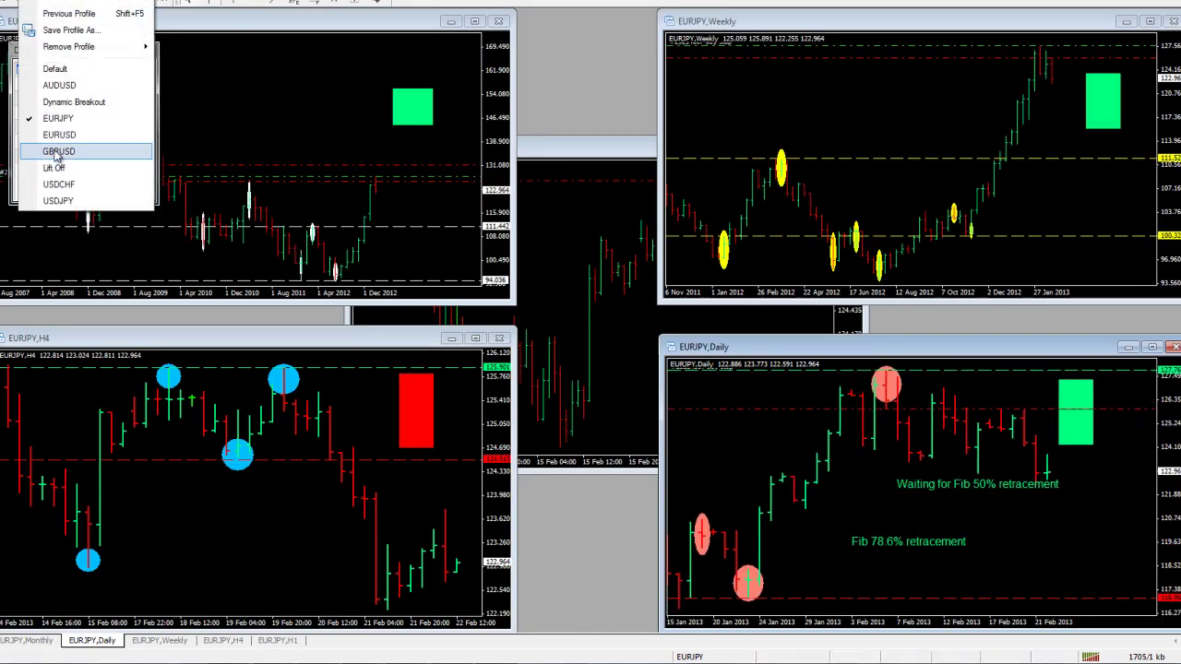
click(57, 153)
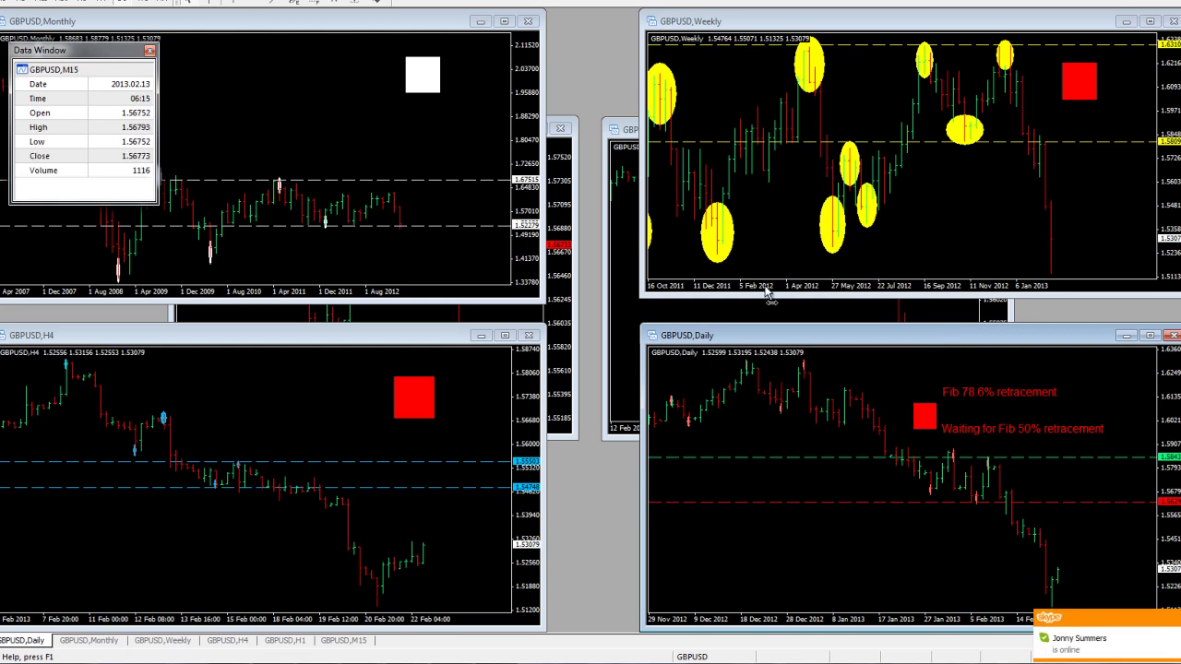
Step: Look at the GBPUSD Monthly chart and examine the maximized Daily chart's marked swing points and decline through February 2013
click(406, 143)
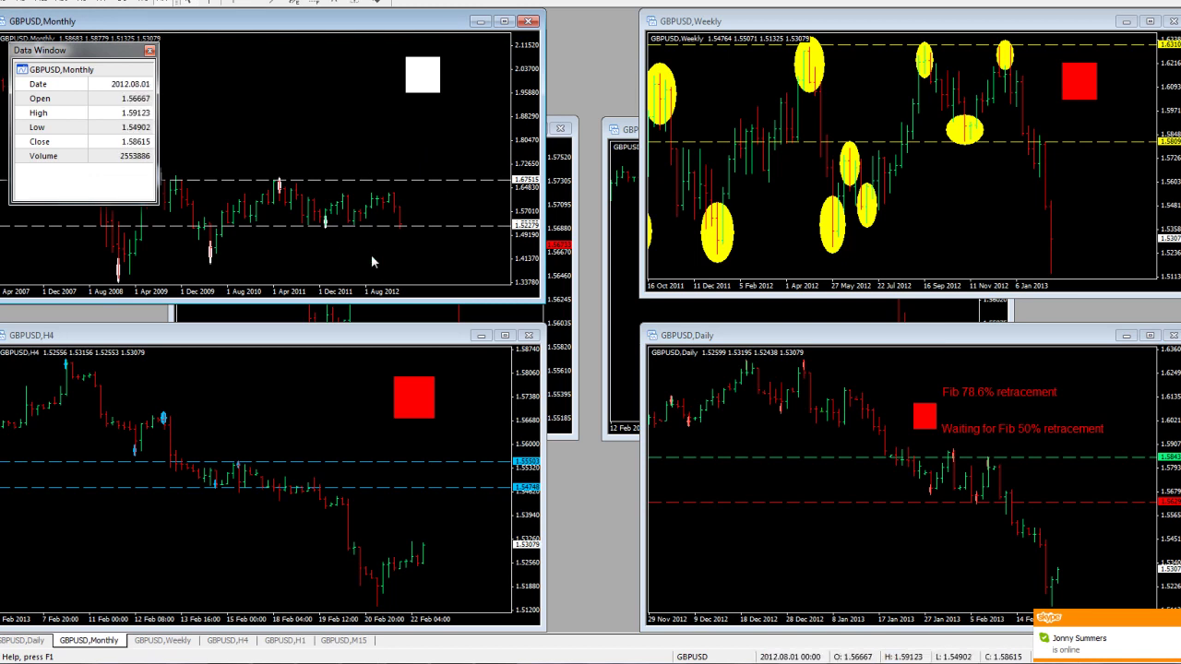
double_click(1053, 338)
drag(630, 231, 568, 236)
drag(787, 630, 801, 627)
drag(964, 460, 332, 463)
drag(890, 456, 416, 468)
scroll(416, 468, down, 10)
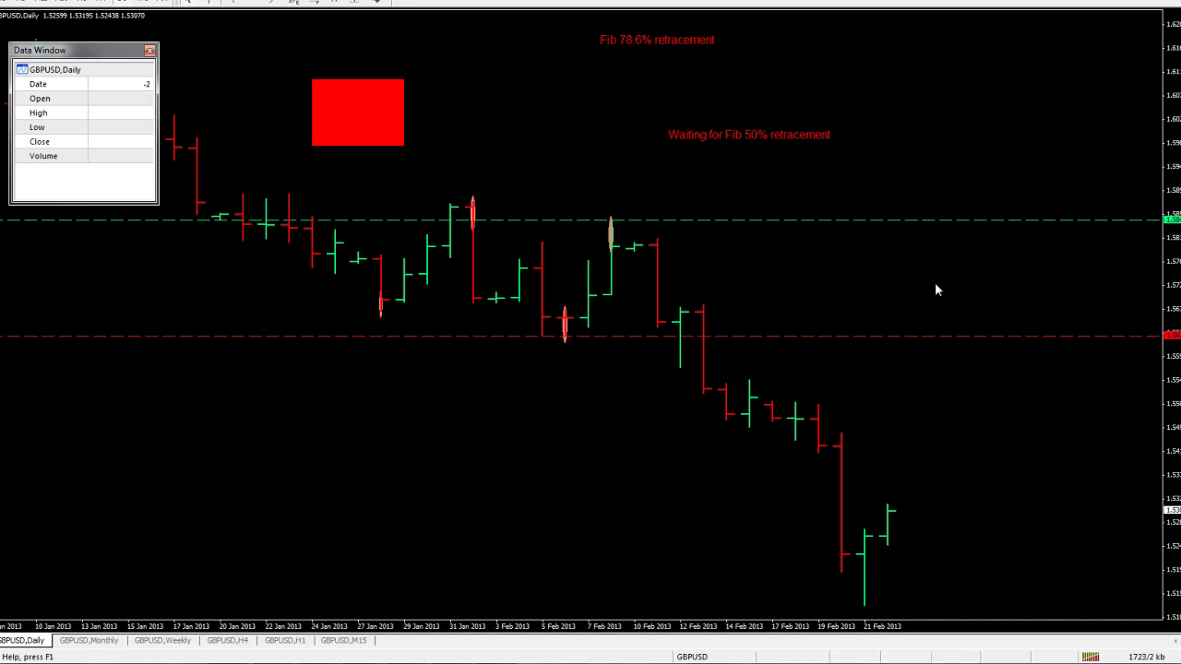
scroll(1081, 145, up, 1)
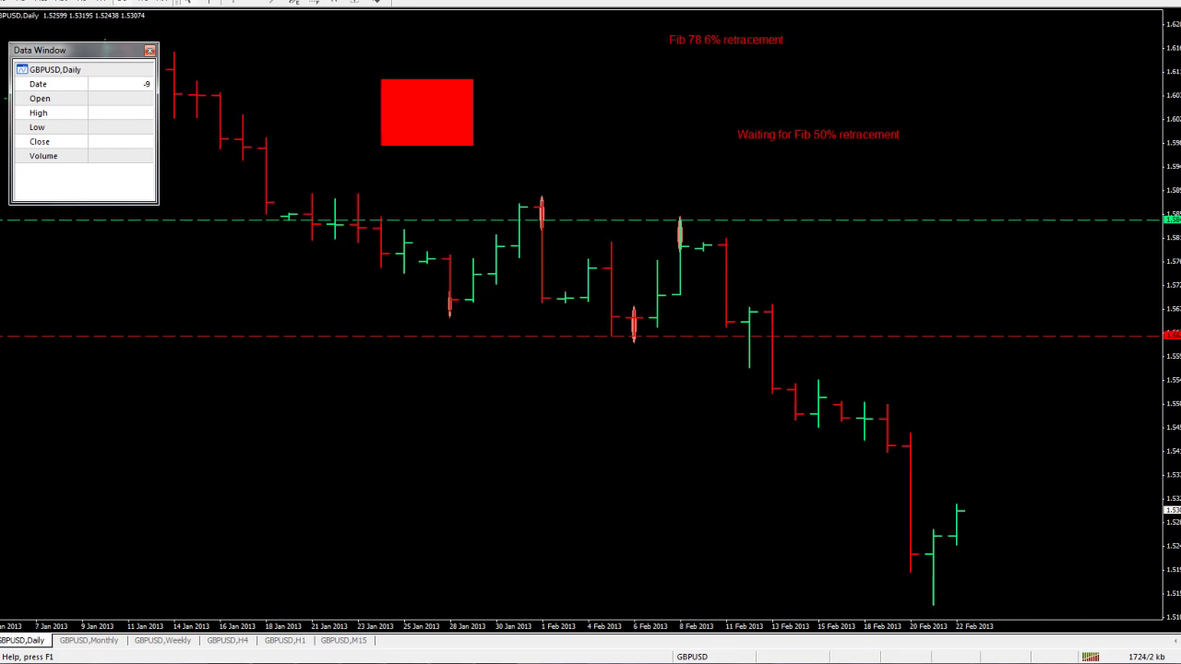
key(alt+r)
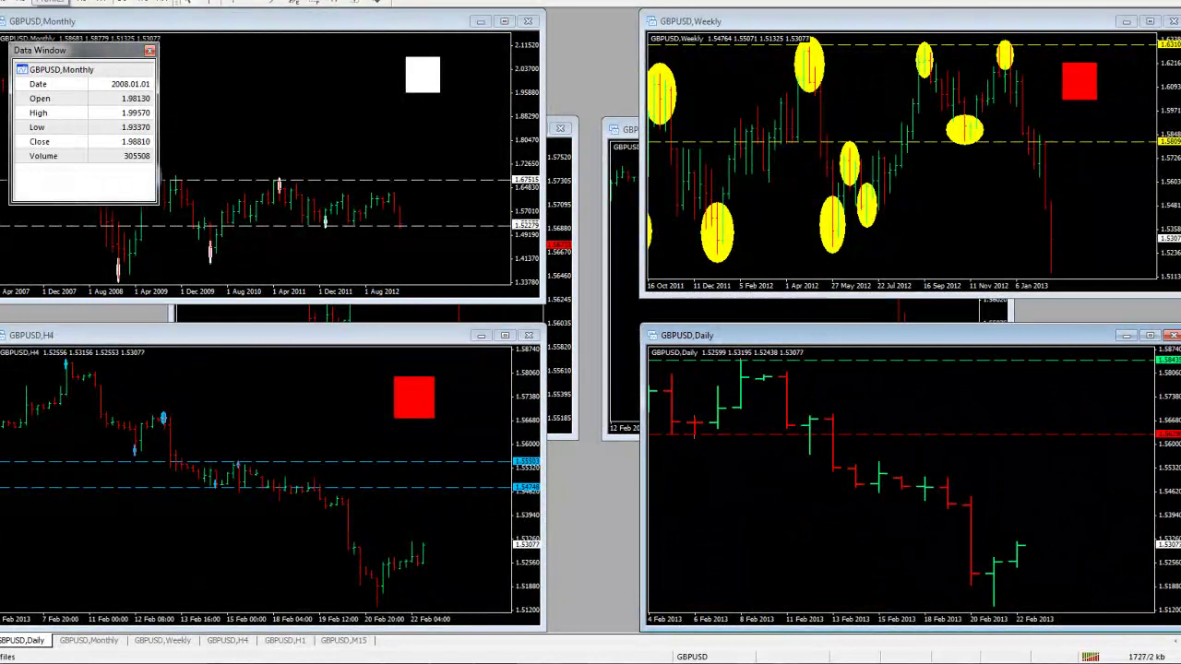
click(33, 1)
click(33, 1)
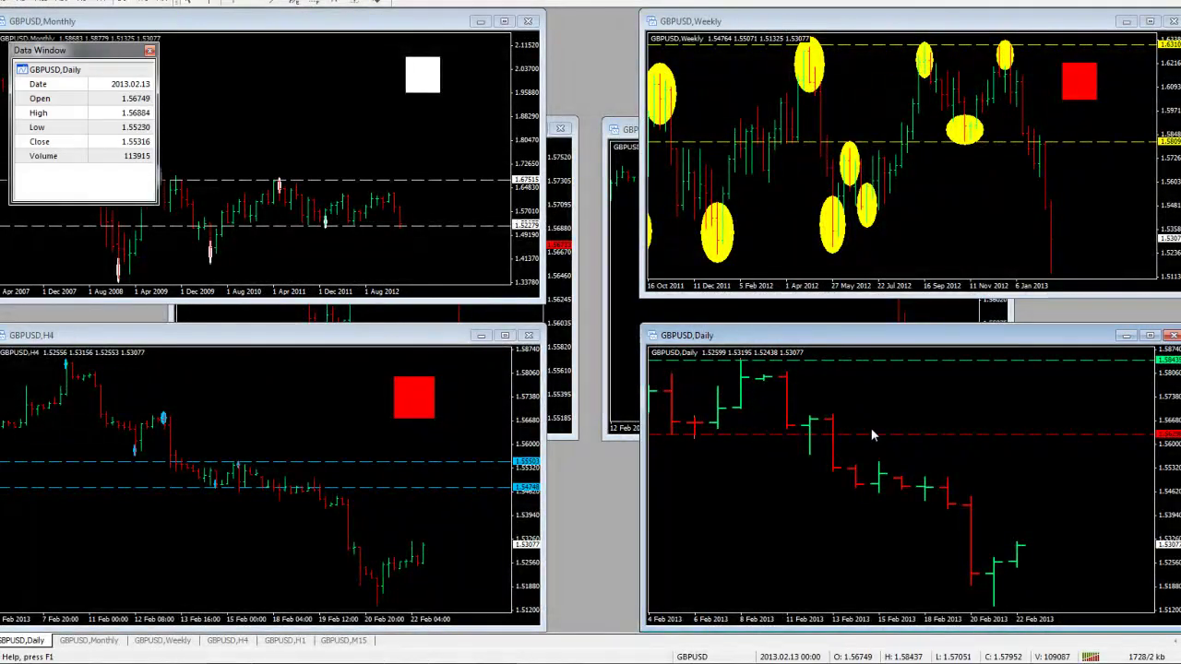
Step: Maximize the GBPUSD Daily chart again and review its swing points and retracement notes from November 2012 to February 2013
double_click(920, 338)
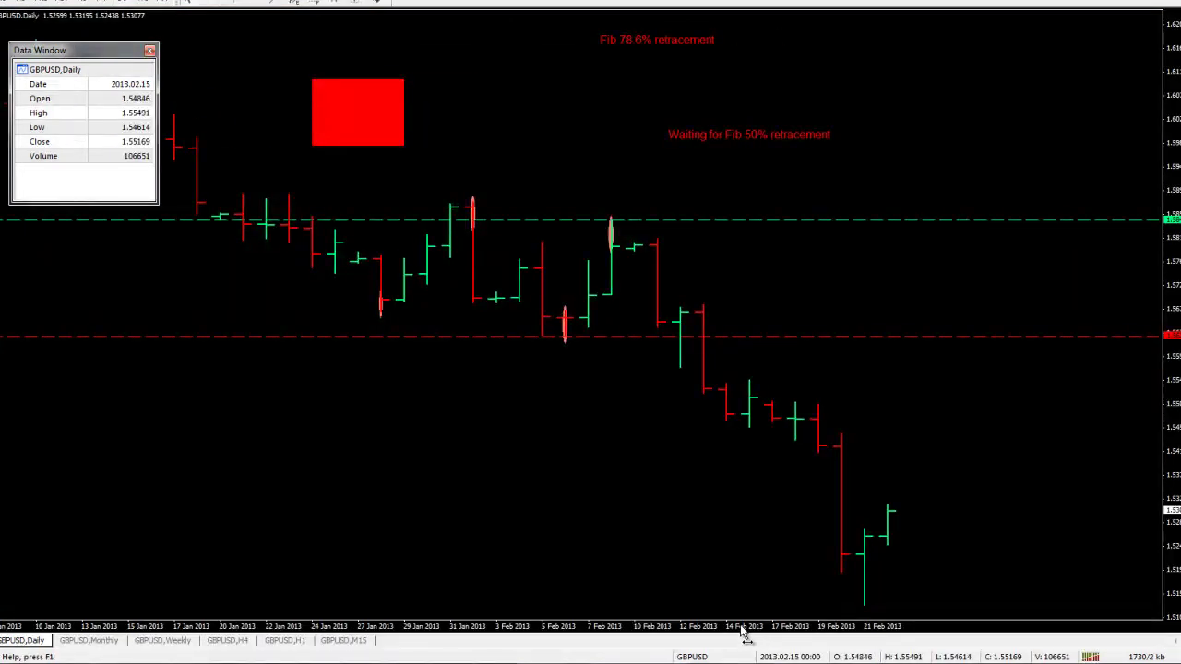
drag(741, 631, 735, 630)
drag(637, 513, 666, 517)
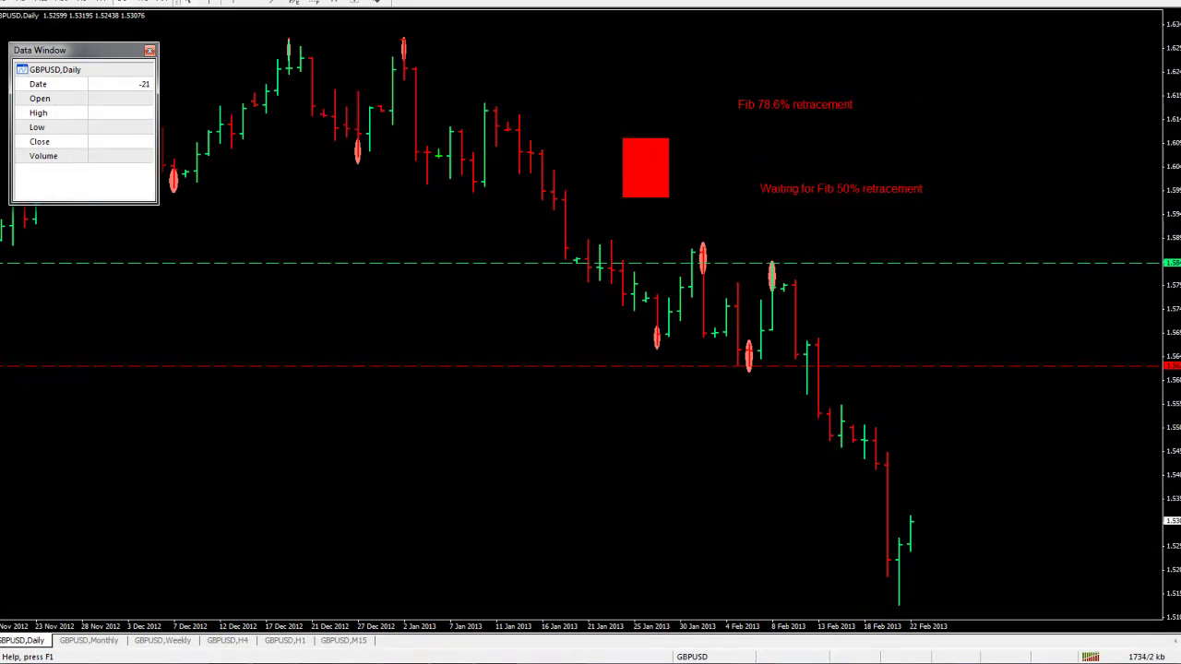
Step: Restore the GBPUSD Daily chart to its tiled window and load the USDCHF chart profile
click(1167, 1)
drag(1068, 467, 802, 471)
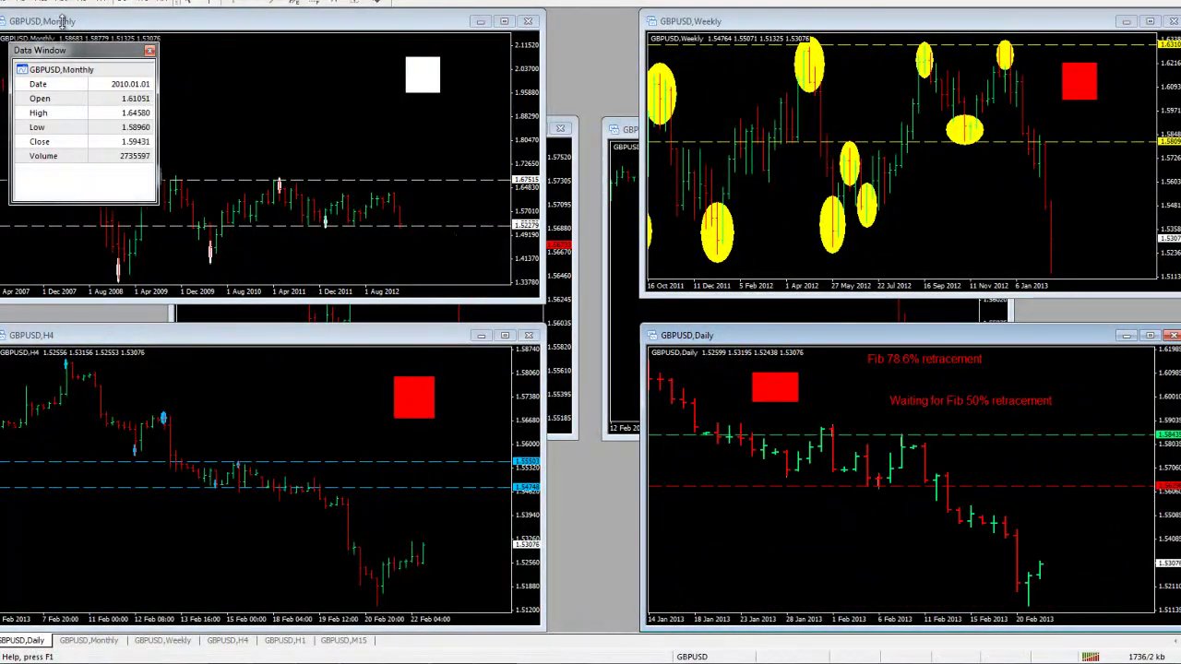
click(26, 6)
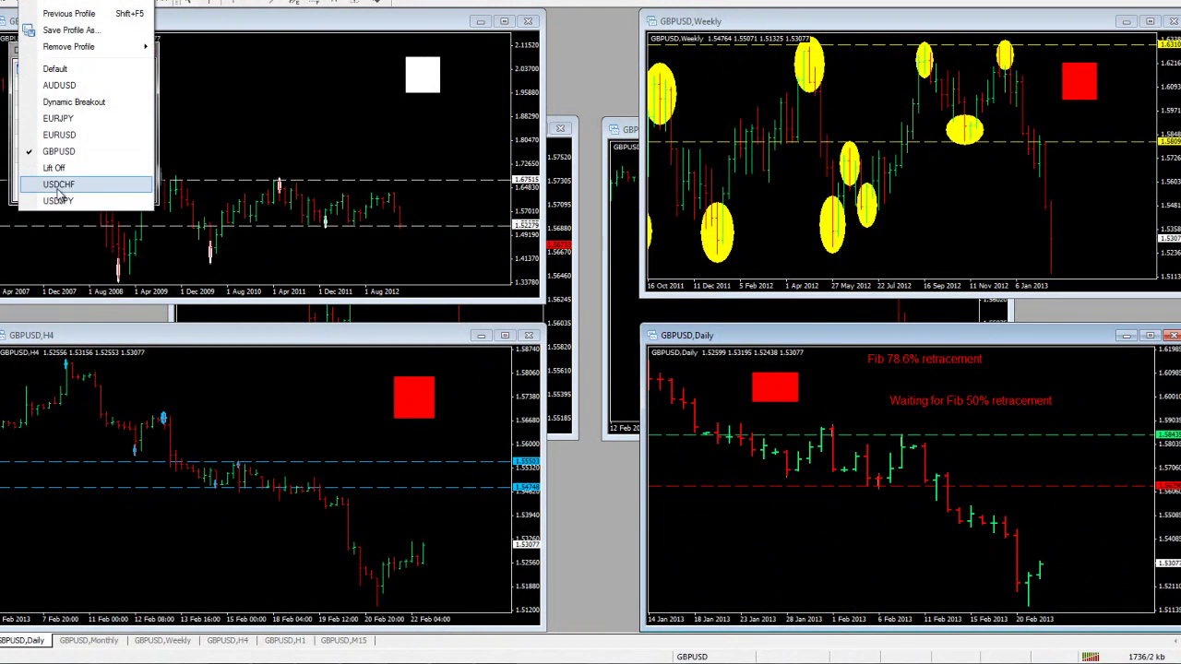
click(55, 197)
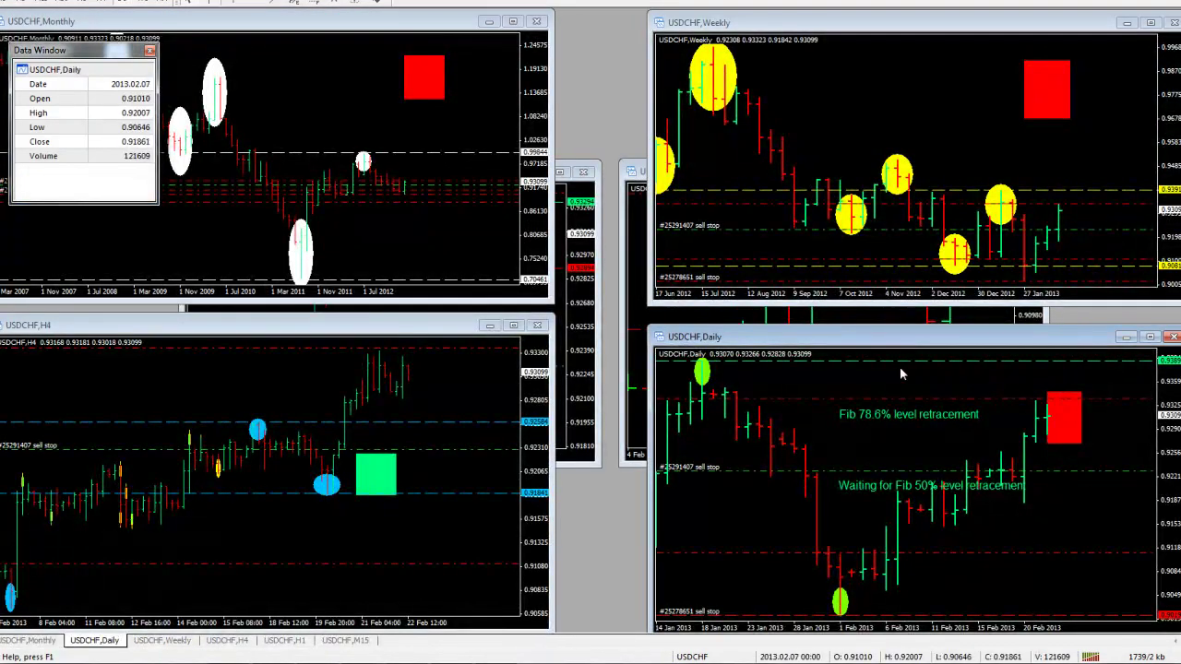
Step: Maximize the USDCHF Daily chart and inspect the upper sell stop line near the Fib 50% note with the crosshair
double_click(892, 345)
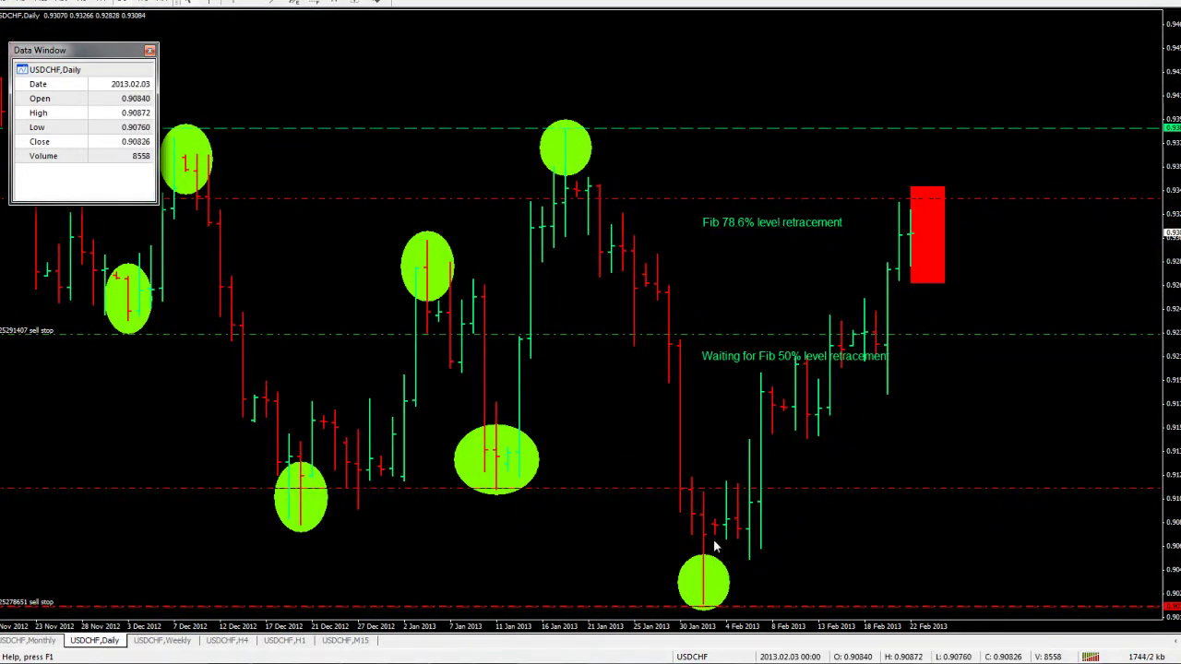
middle_click(924, 372)
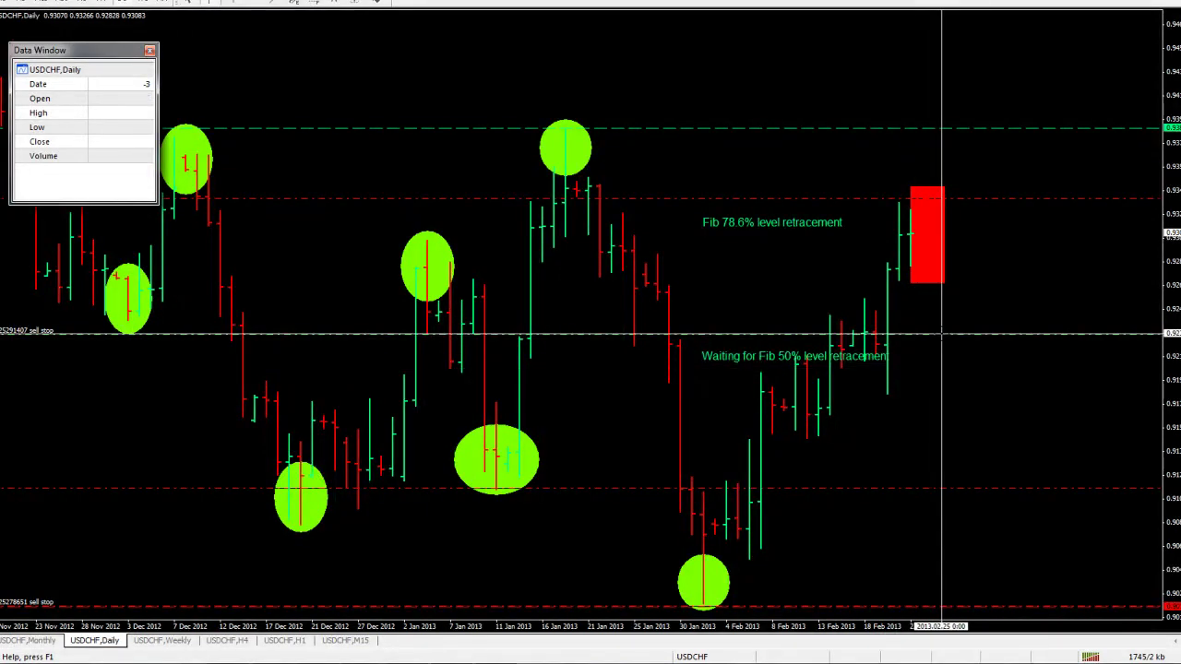
click(941, 333)
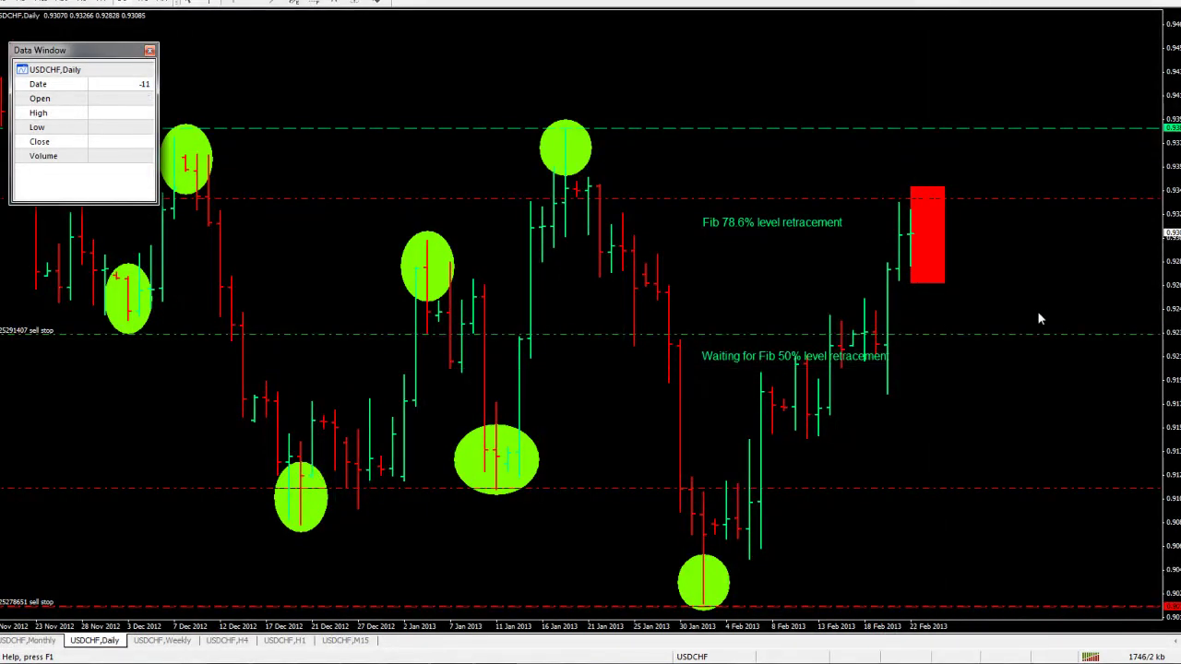
click(1164, 1)
drag(997, 526, 777, 518)
drag(1102, 522, 811, 520)
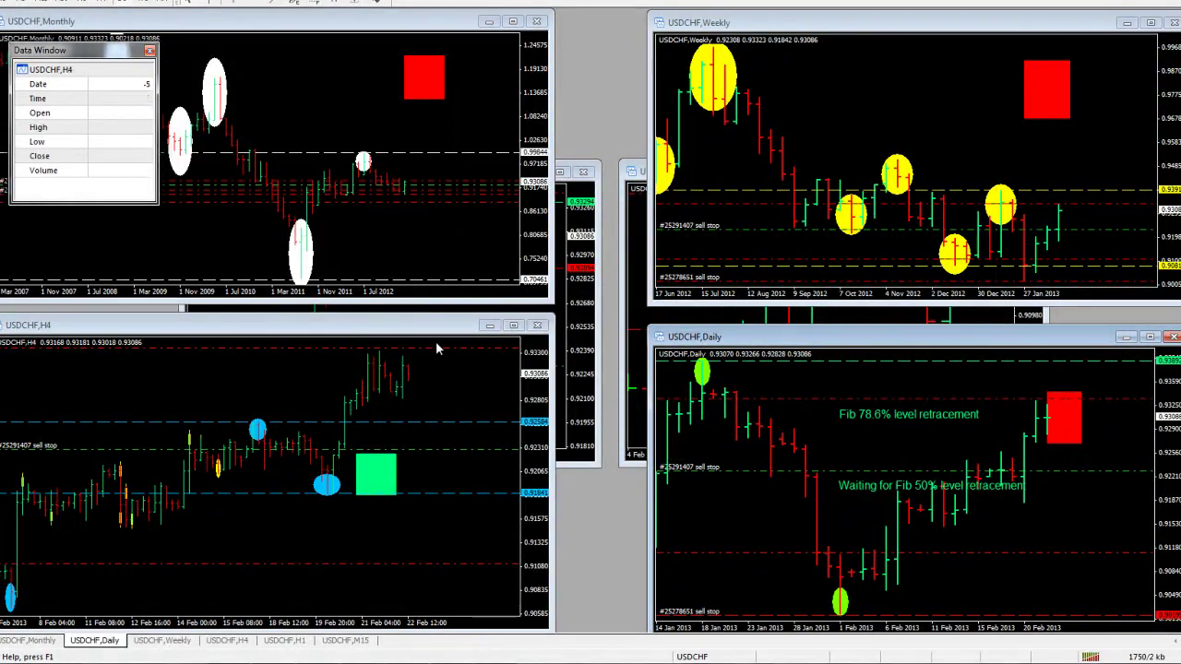
click(37, 7)
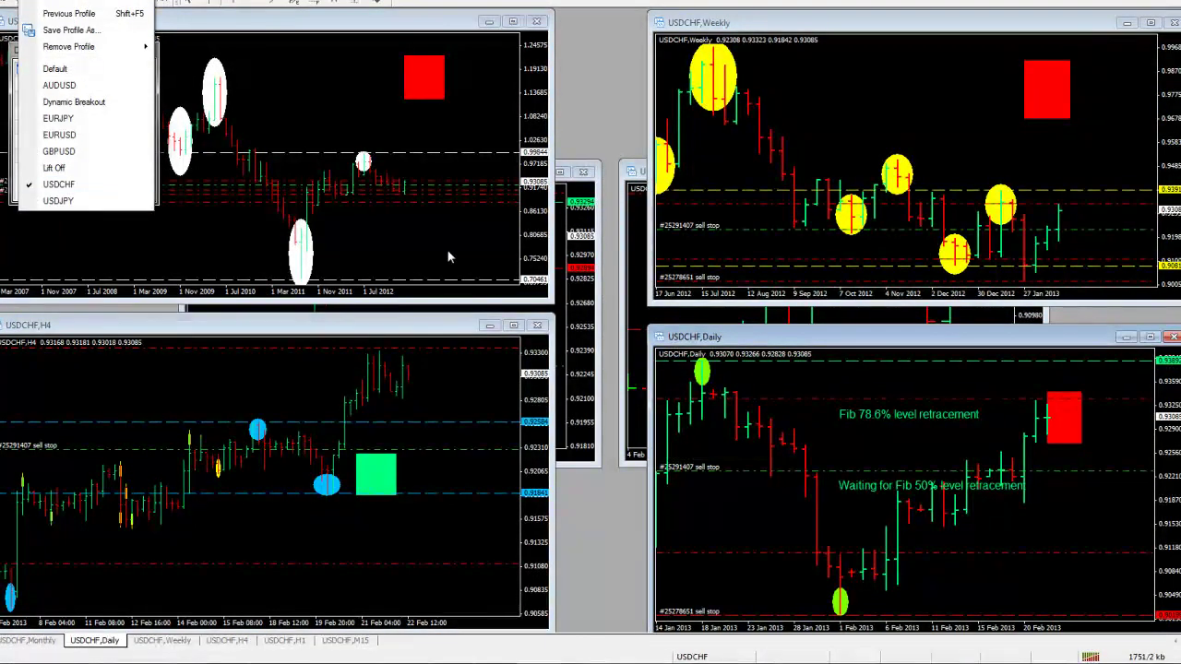
click(909, 343)
Step: Maximize the USDCHF Daily chart again and inspect the marked mid-January 2013 swing low with the crosshair
double_click(908, 343)
drag(528, 368, 619, 379)
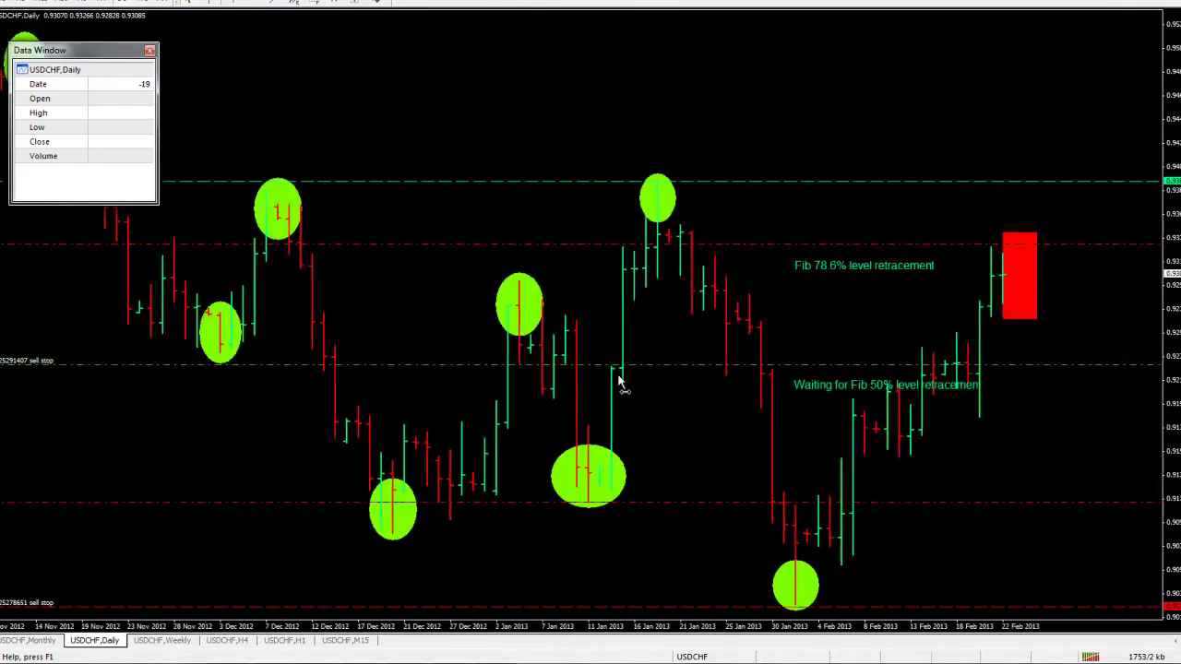
middle_click(505, 488)
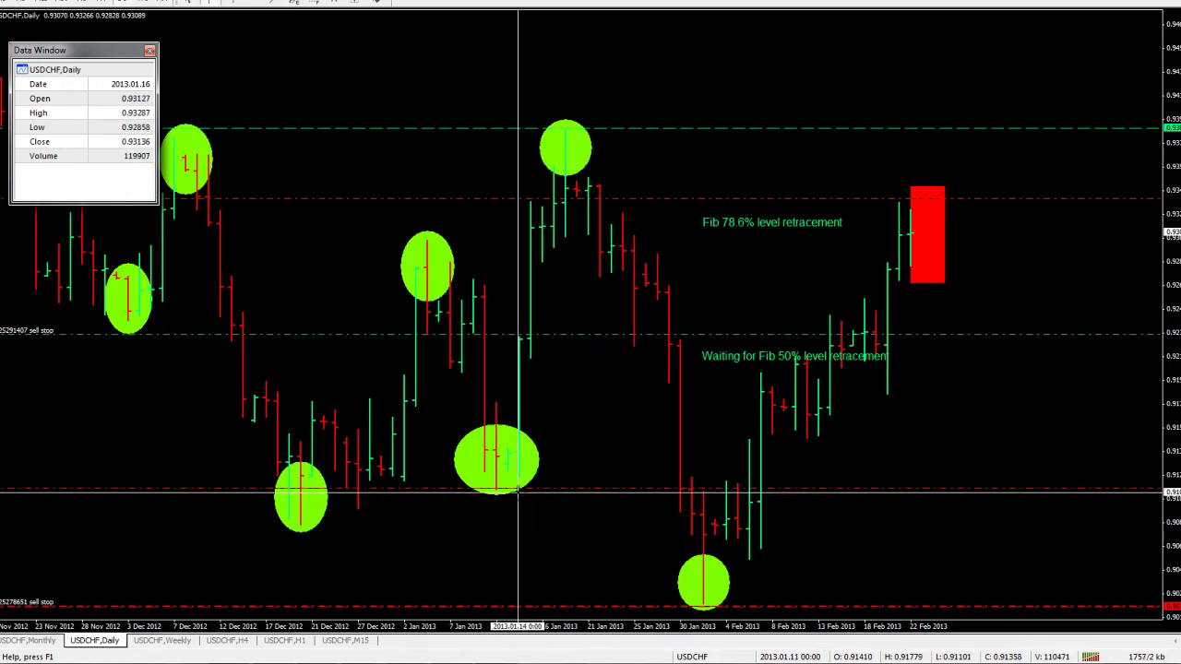
Step: Restore the USDCHF Daily chart to its tiled window and load the USDJPY chart profile
click(703, 492)
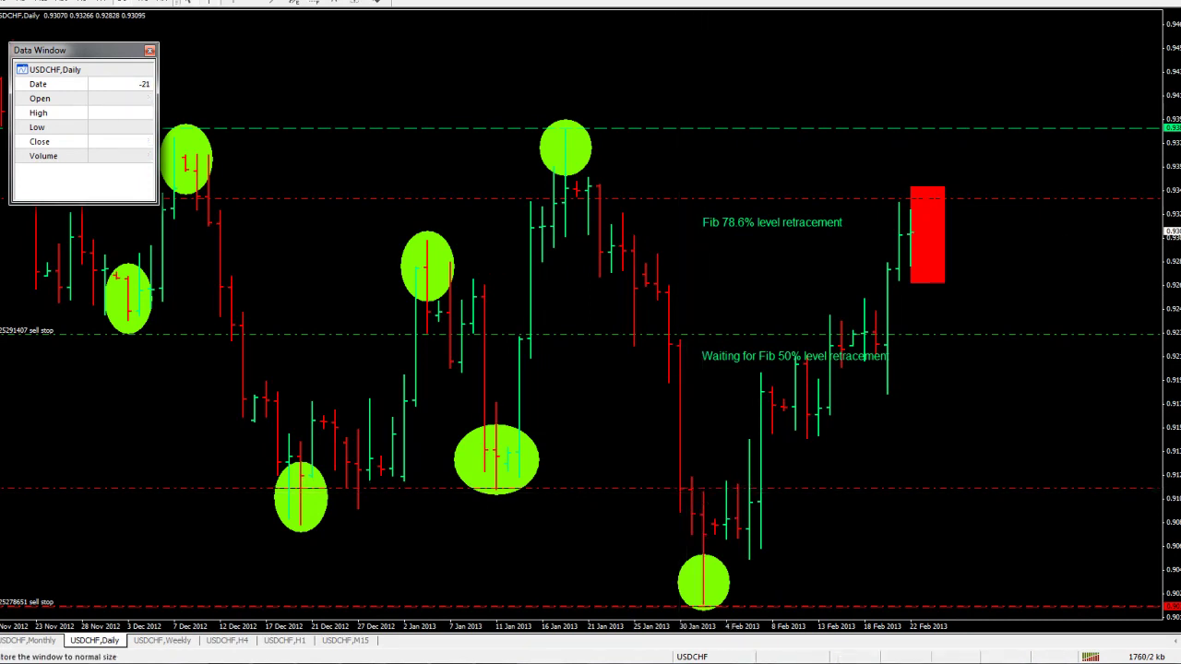
click(1167, 1)
drag(975, 477, 738, 490)
drag(971, 498, 824, 502)
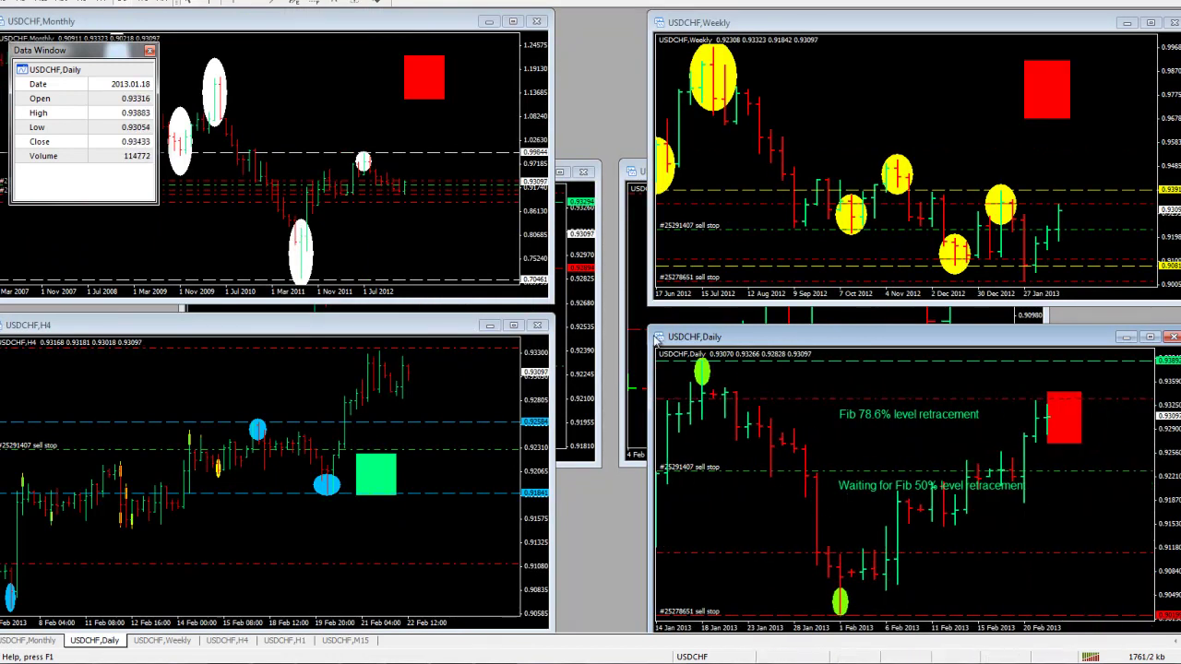
click(24, 7)
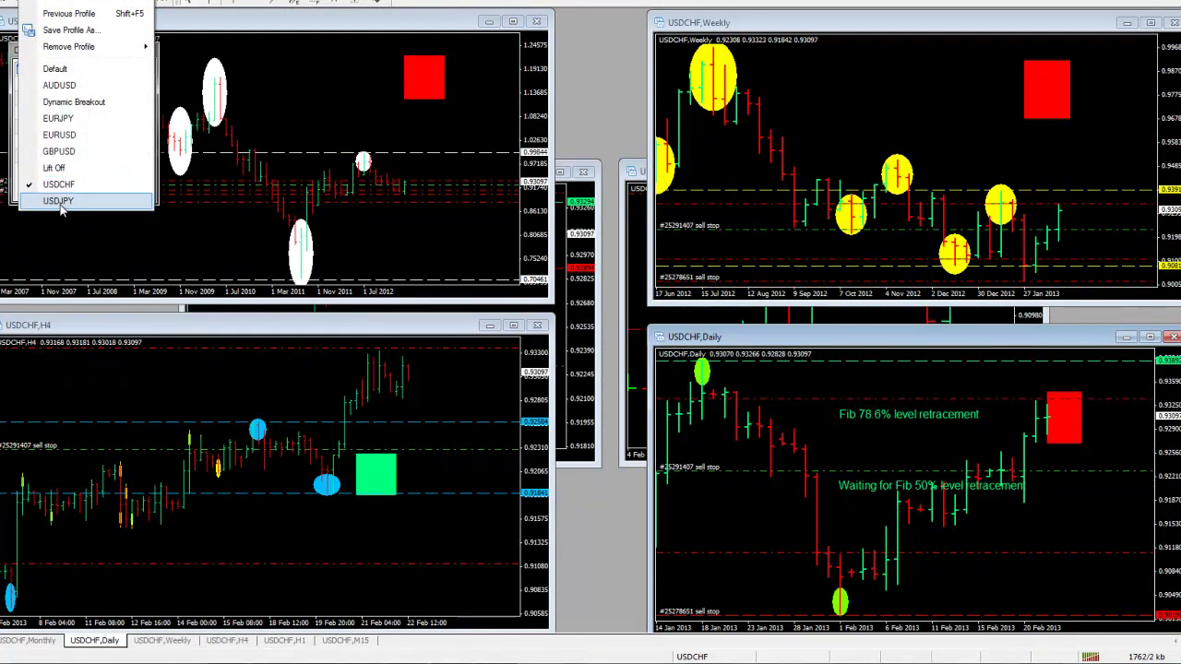
click(57, 201)
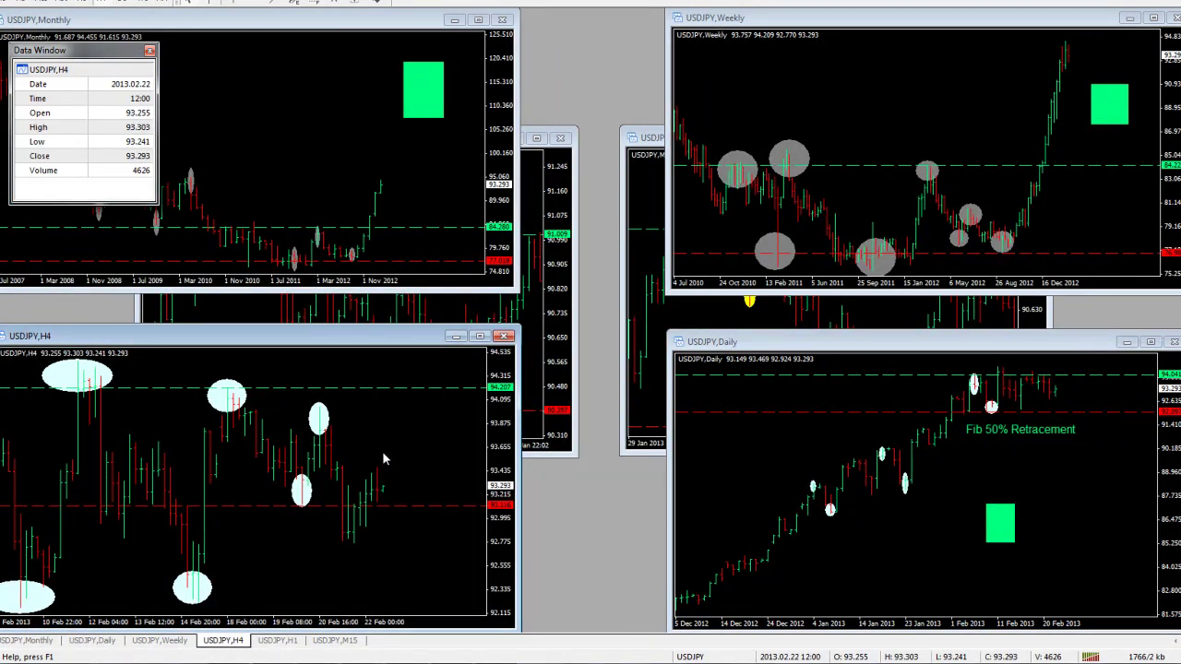
Step: Maximize the USDJPY Daily chart and inspect the marked February 2013 swing low near the Fib 50% note with the crosshair
click(943, 530)
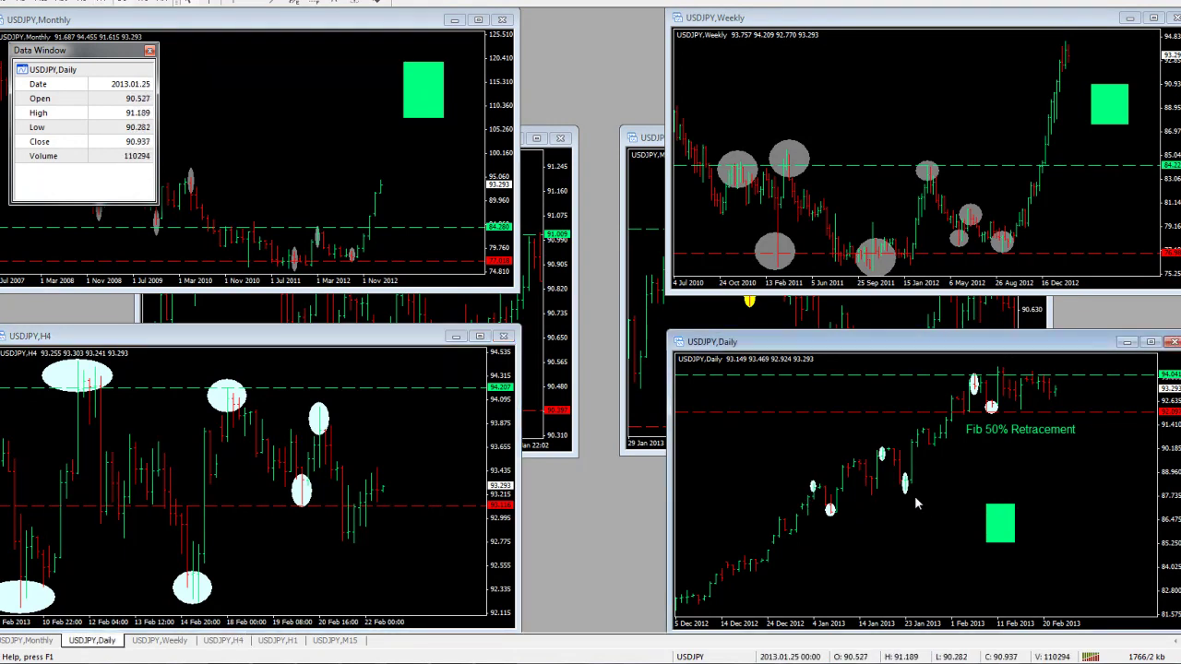
double_click(963, 342)
drag(794, 422, 758, 420)
middle_click(873, 122)
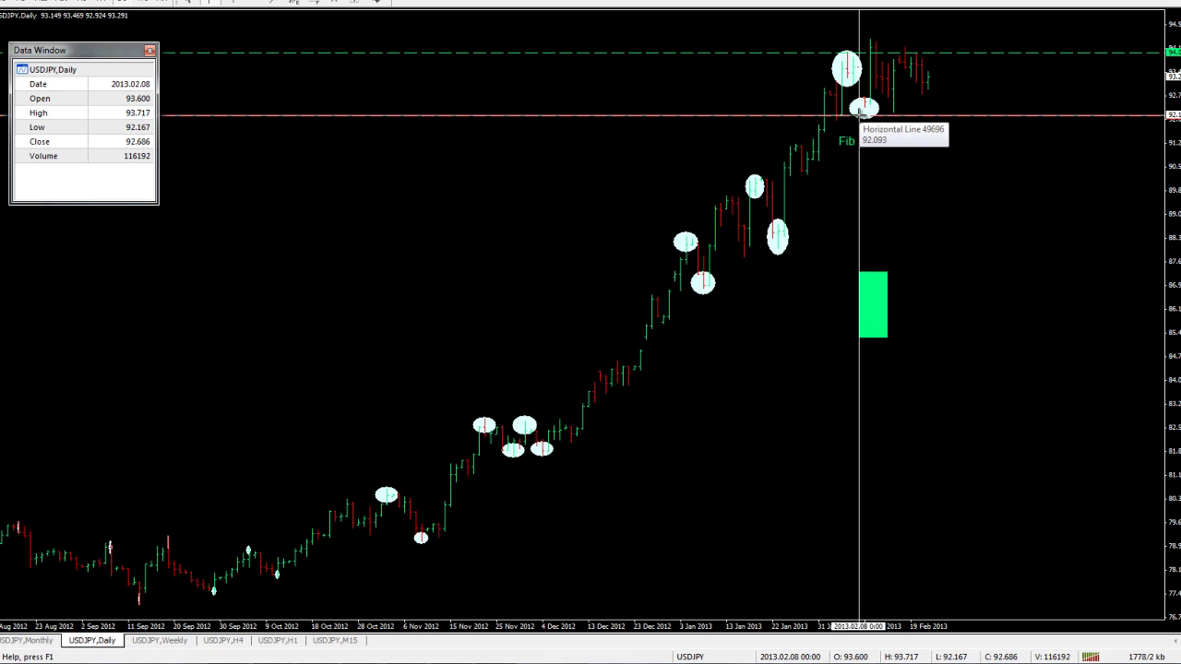
click(1092, 226)
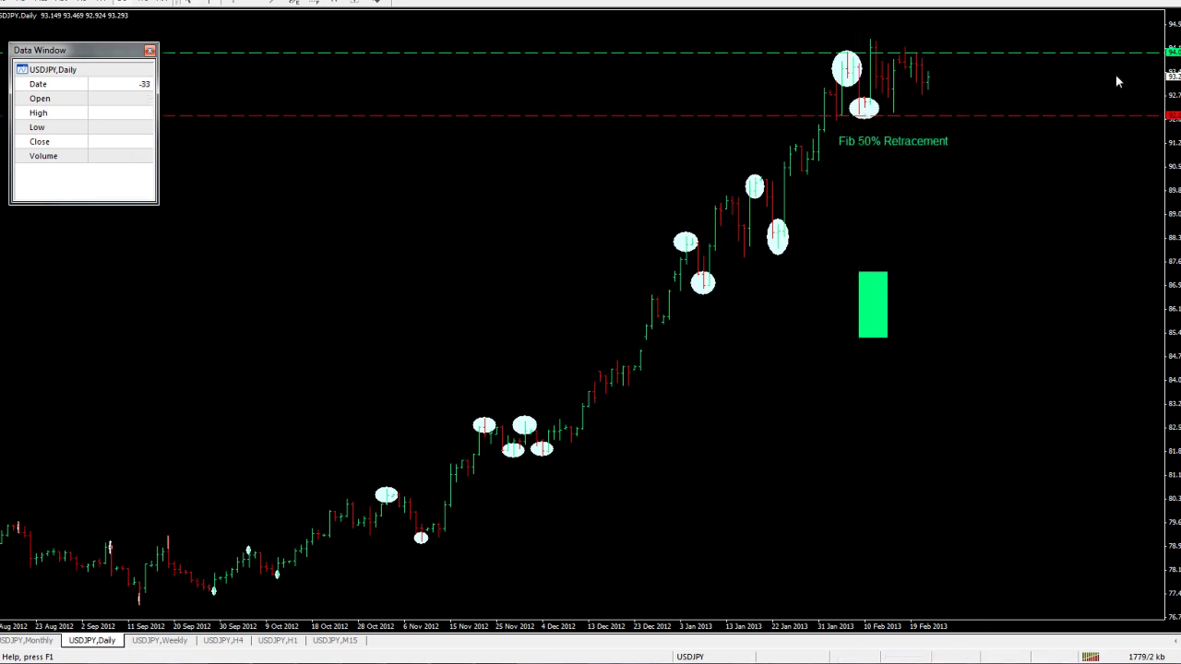
Step: Restore the USDJPY Daily chart to its tiled window and load the EURUSD chart profile
click(1164, 1)
drag(1037, 495, 646, 516)
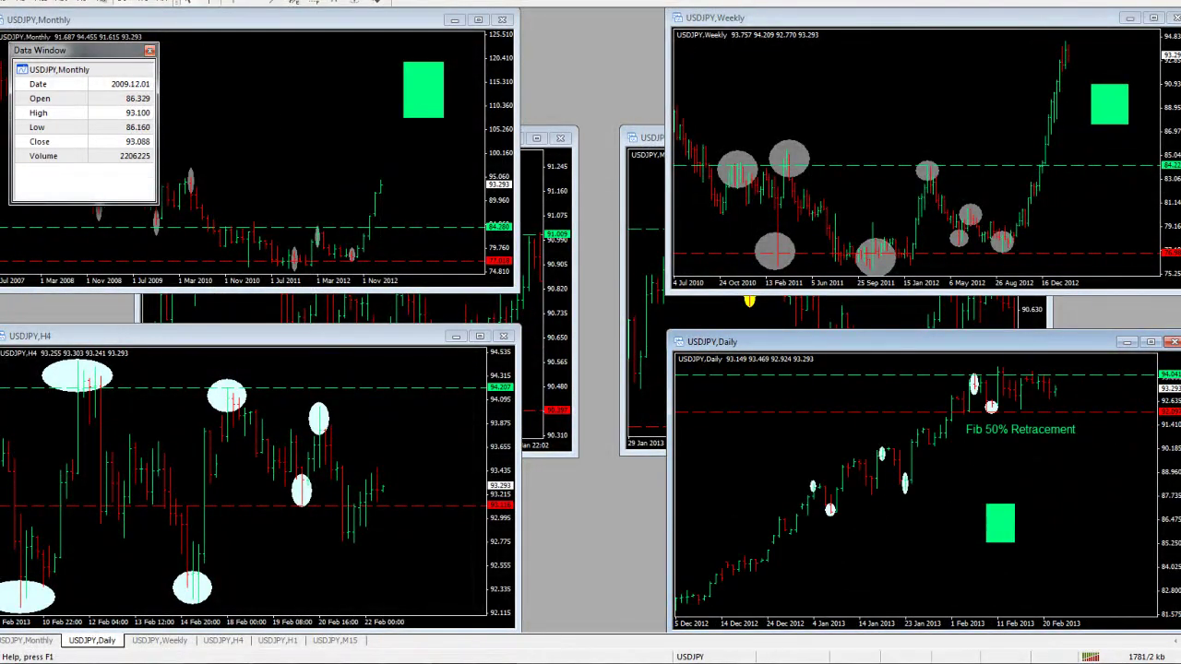
click(33, 1)
click(57, 135)
Step: Review the open EURUSD sell trades in the Terminal against the maximized Daily chart, inspecting the lowest take-profit line with the crosshair
double_click(820, 332)
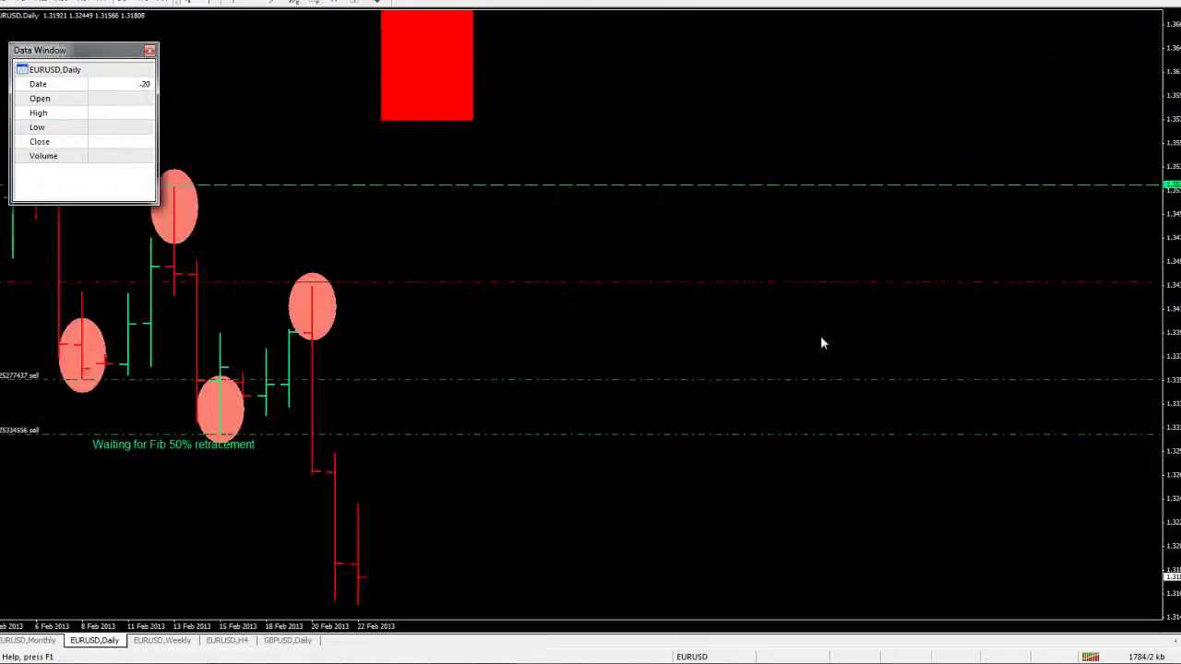
click(104, 1)
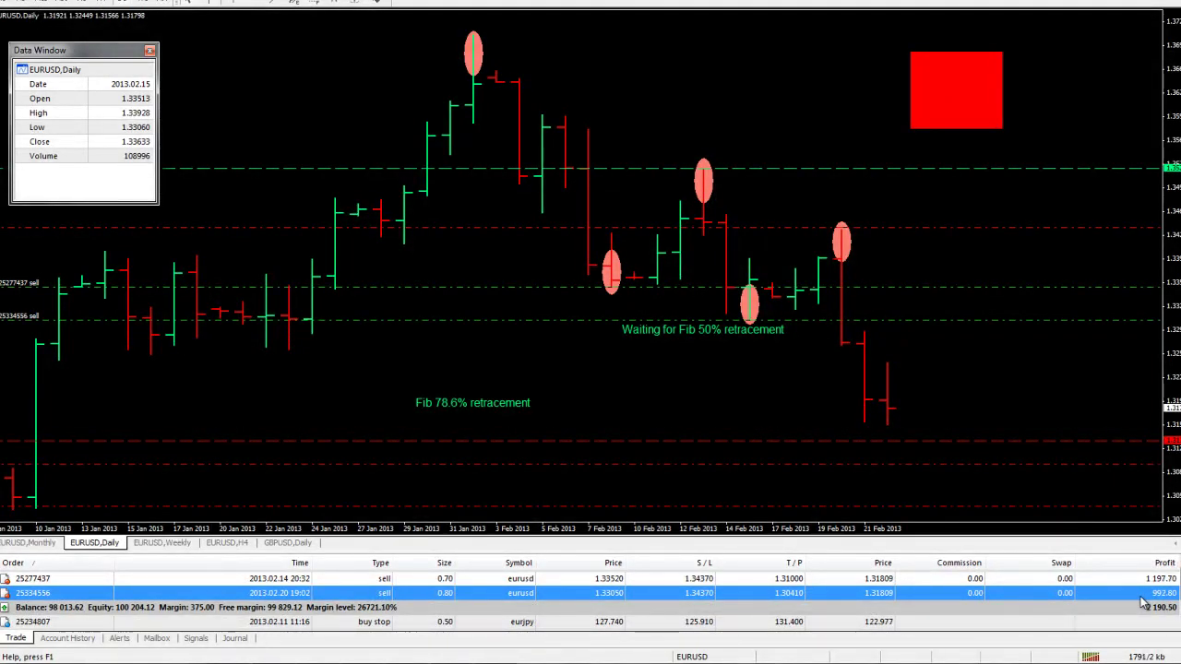
middle_click(855, 469)
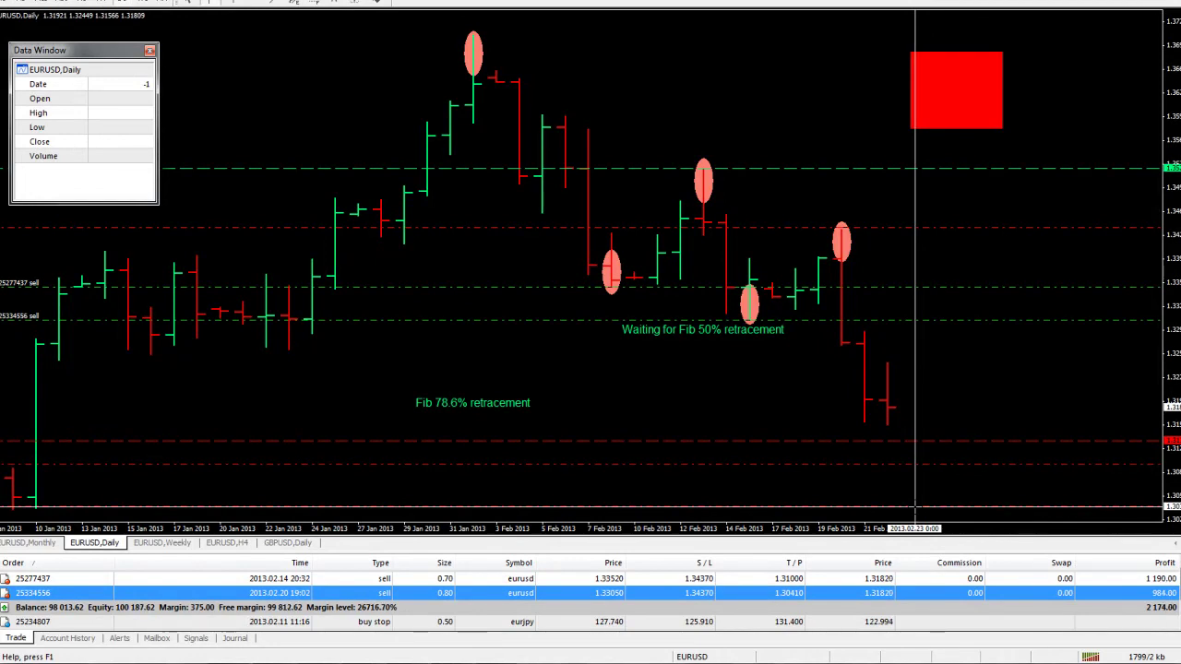
click(909, 503)
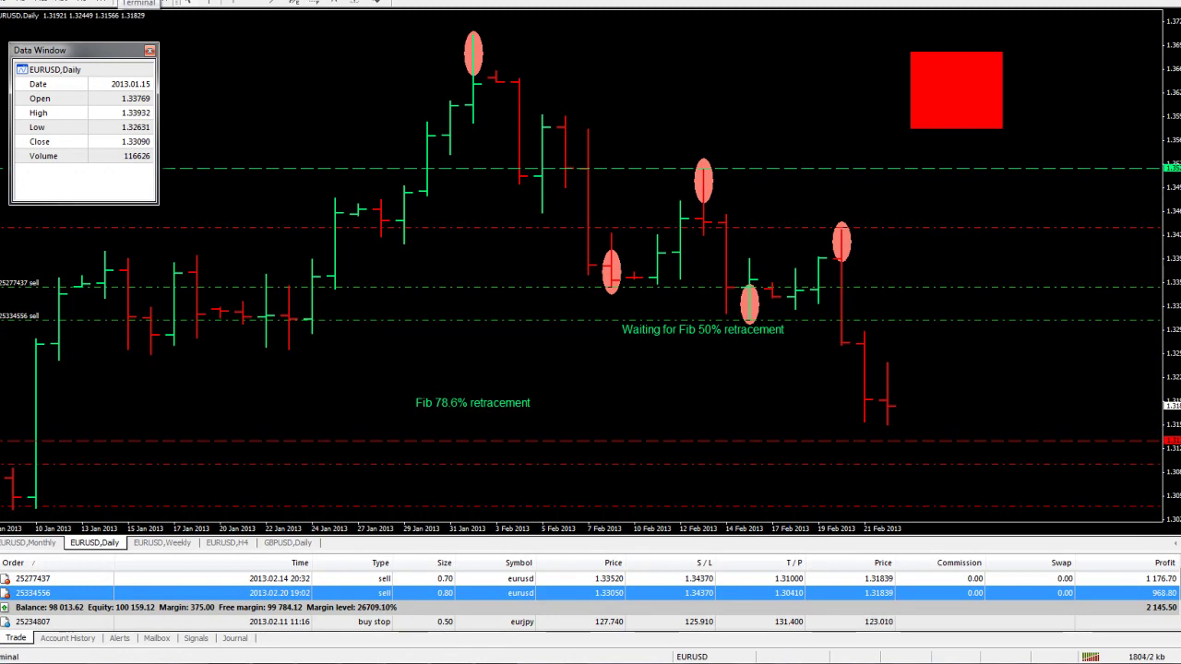
click(138, 2)
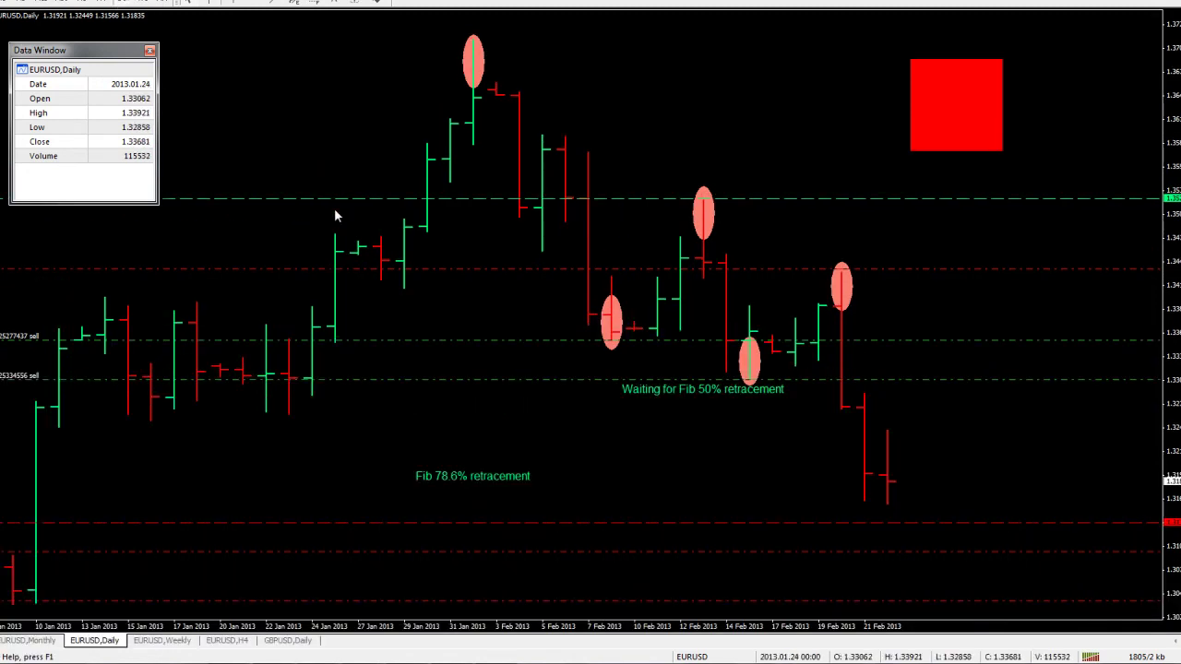